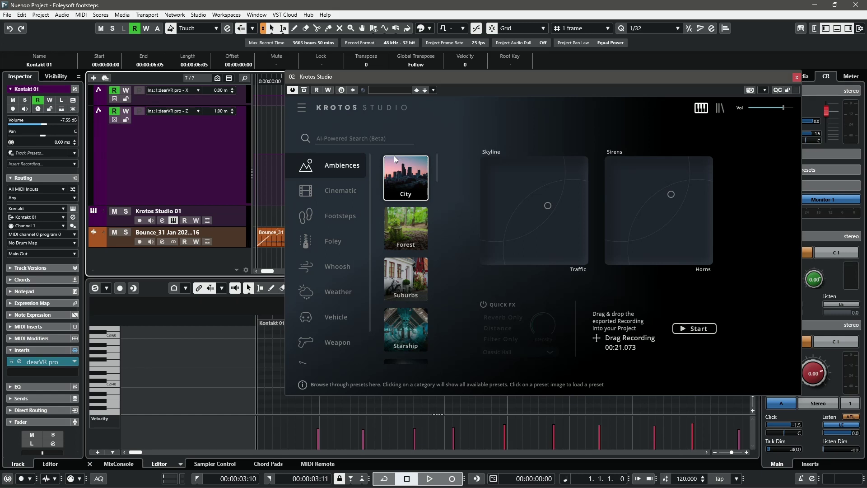
# Scroll the plugin view, then open and close the main options menu.
pyautogui.scroll(-2, 400, 274)
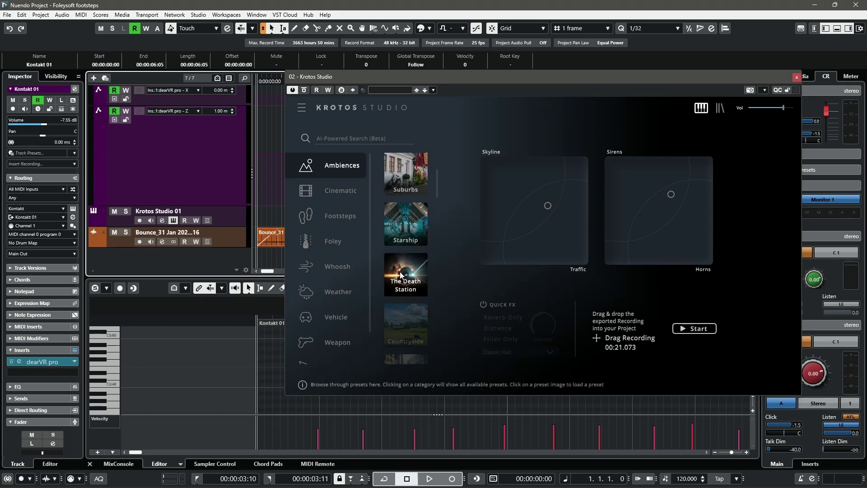
pyautogui.scroll(-2, 401, 275)
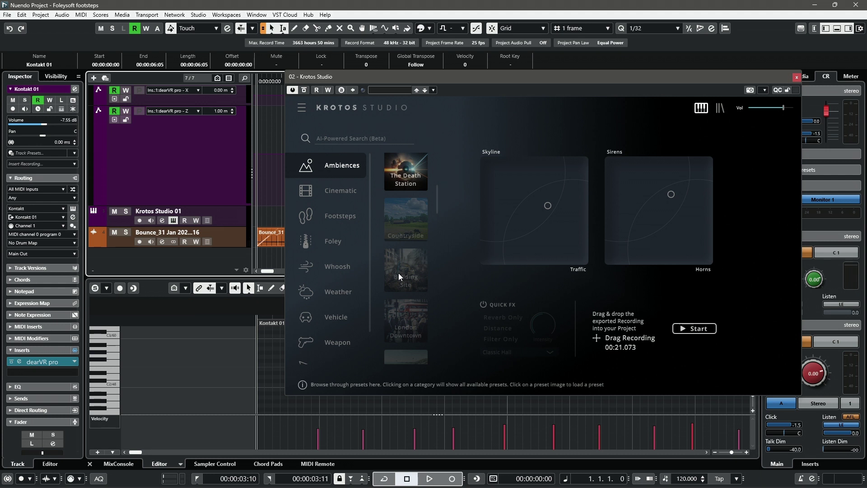
pyautogui.scroll(-4, 408, 238)
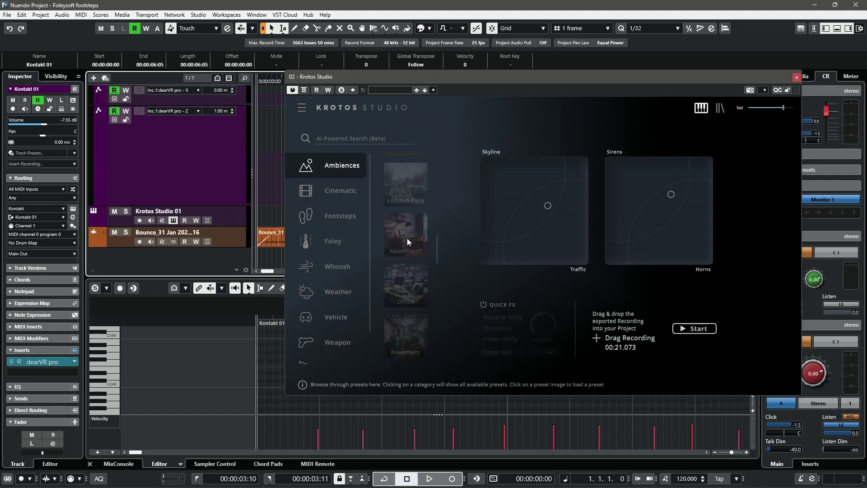
pyautogui.scroll(-3, 407, 237)
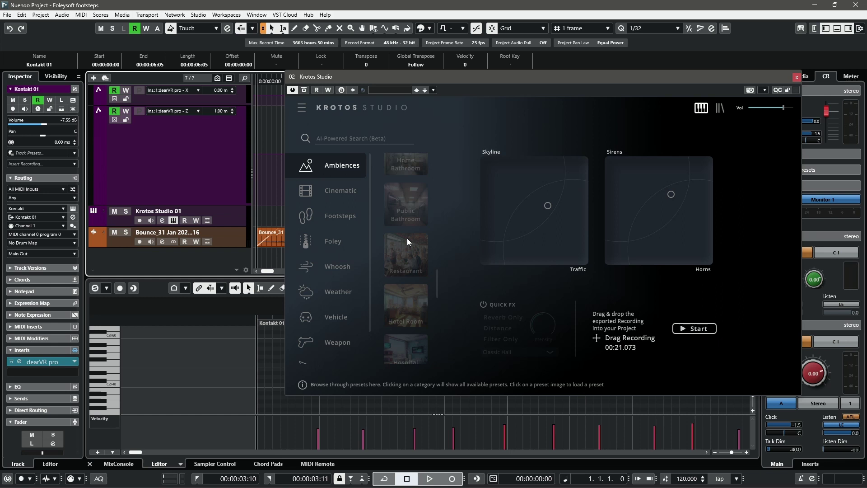
pyautogui.click(302, 108)
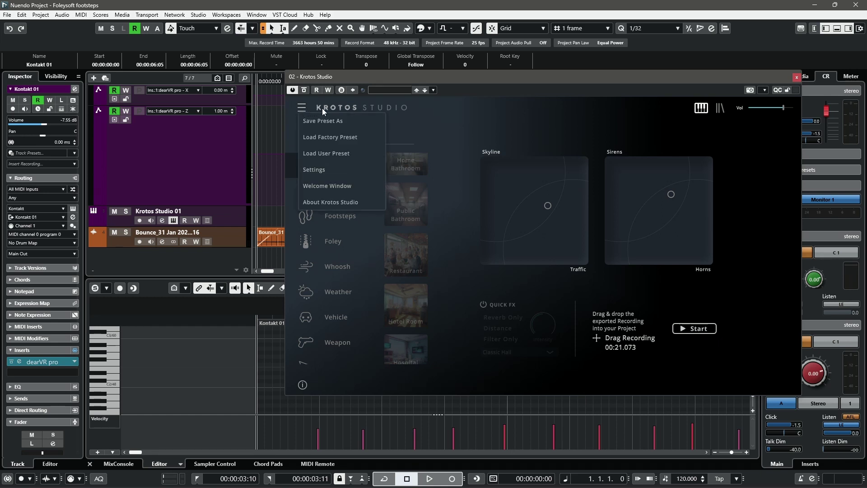
pyautogui.click(413, 108)
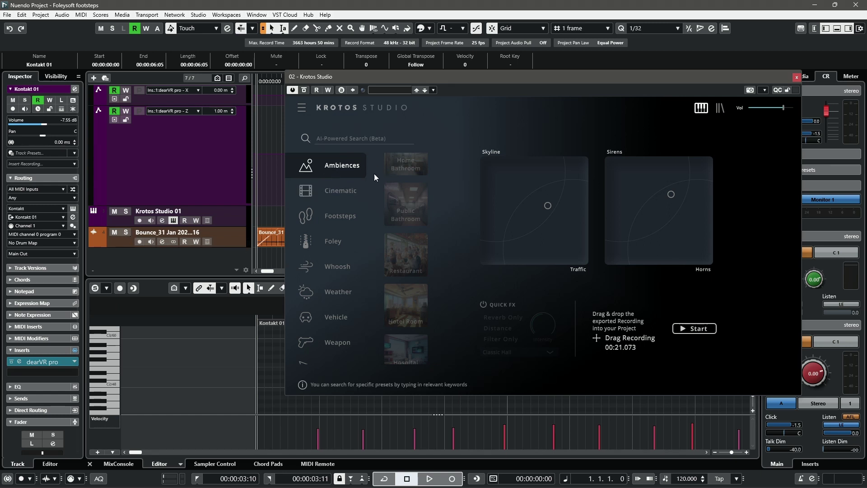
# Browse the Cinematic, Footsteps and Foley preset categories.
pyautogui.scroll(4, 403, 195)
pyautogui.scroll(5, 404, 198)
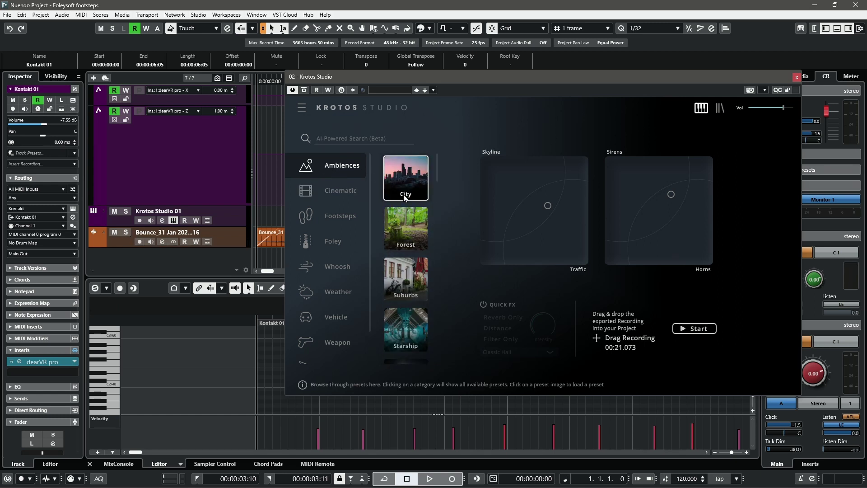
pyautogui.moveTo(437, 170); pyautogui.dragTo(435, 295)
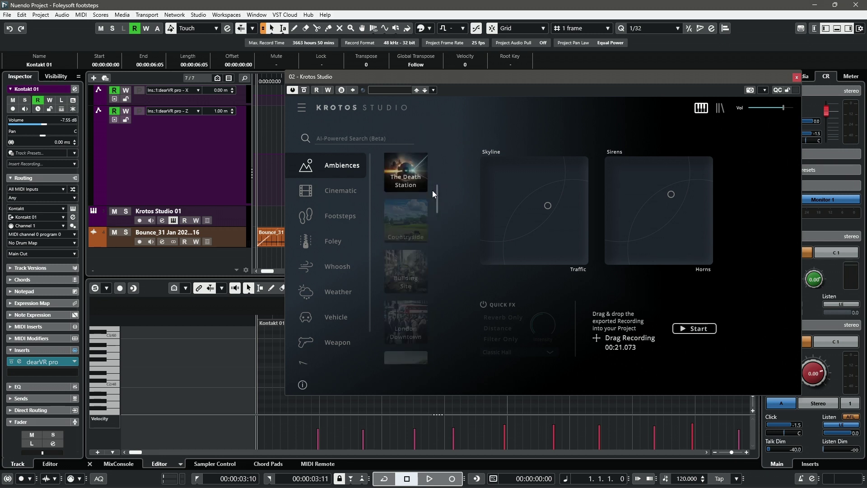
pyautogui.click(343, 190)
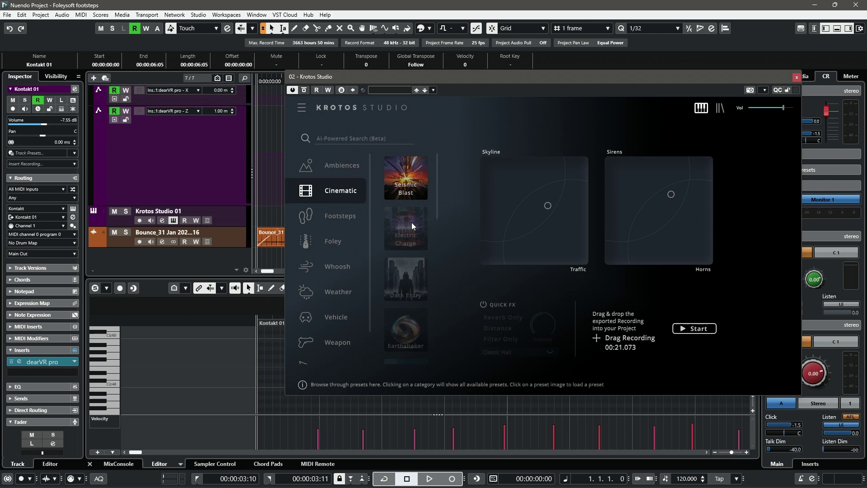
pyautogui.scroll(-2, 408, 228)
pyautogui.scroll(-2, 407, 249)
pyautogui.scroll(-2, 404, 274)
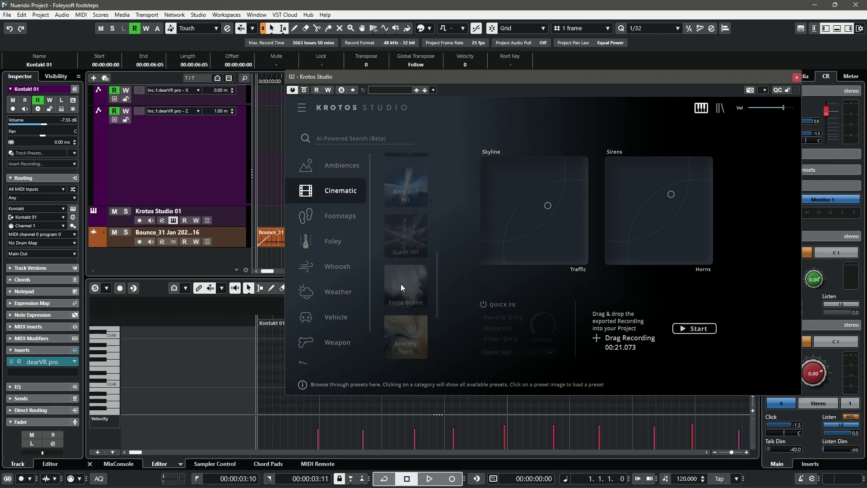
pyautogui.scroll(-2, 402, 289)
pyautogui.click(339, 218)
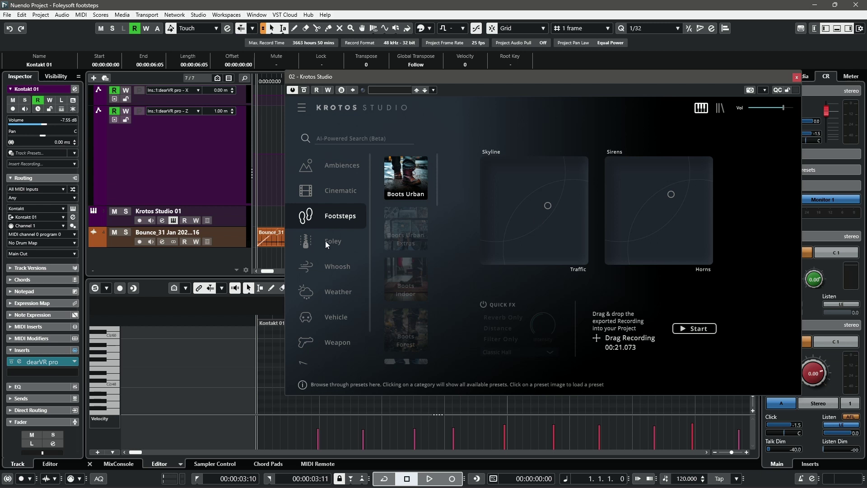
pyautogui.click(336, 238)
pyautogui.scroll(-1, 402, 226)
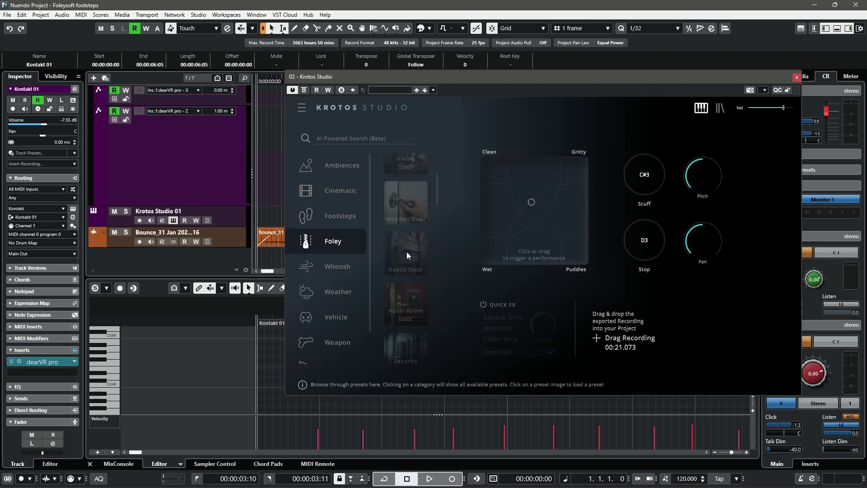
pyautogui.scroll(-2, 402, 271)
pyautogui.scroll(-2, 390, 302)
pyautogui.scroll(-2, 399, 296)
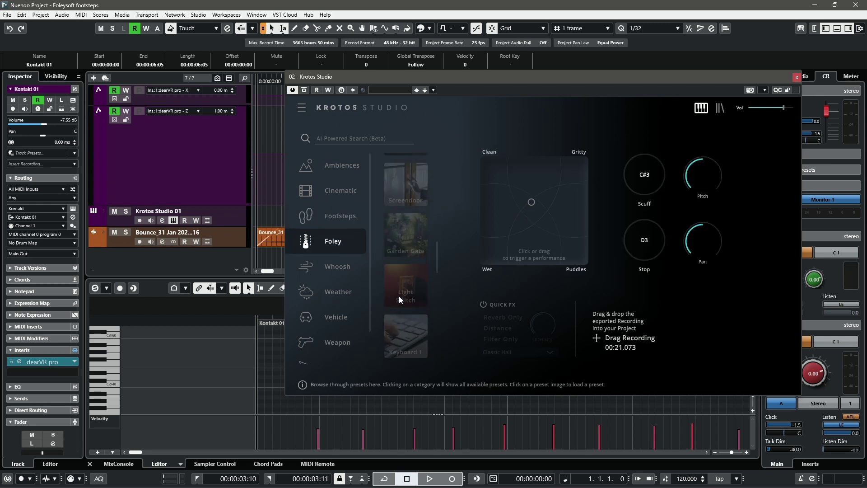
# Browse the Whoosh, Weather, Vehicle, Weapon and Interface preset categories.
pyautogui.click(329, 266)
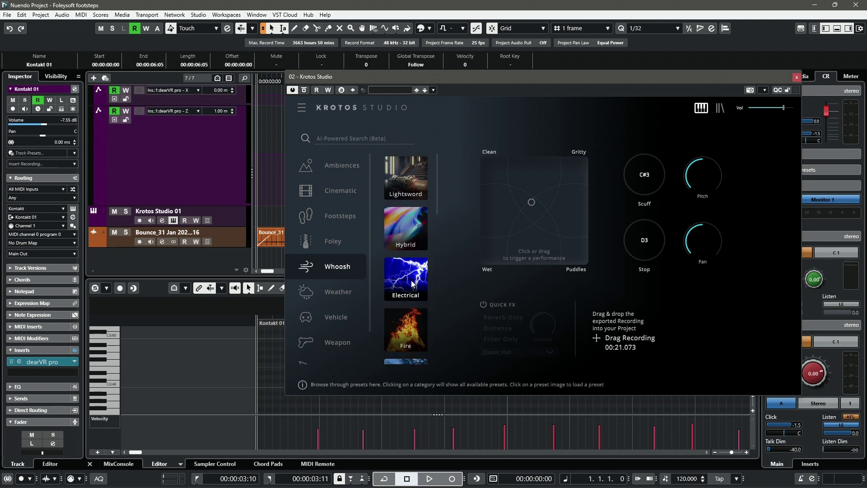
pyautogui.scroll(-1, 412, 289)
pyautogui.scroll(-1, 413, 294)
pyautogui.scroll(-1, 393, 297)
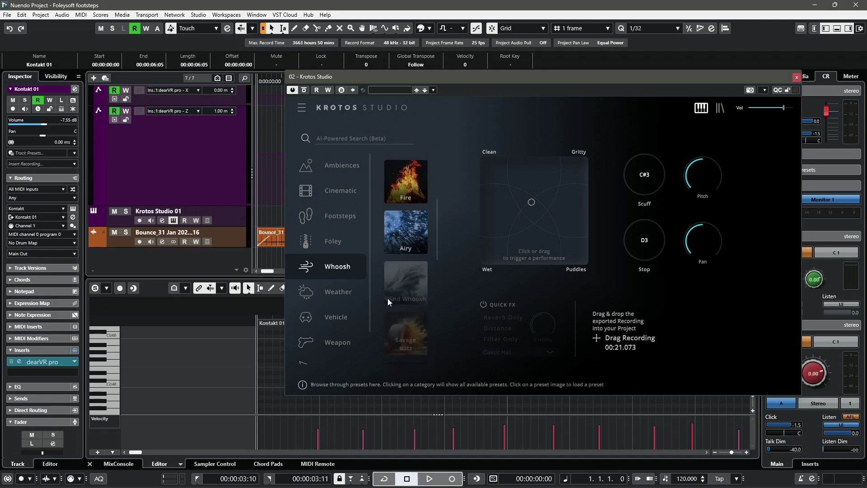
pyautogui.click(328, 293)
pyautogui.scroll(-2, 406, 253)
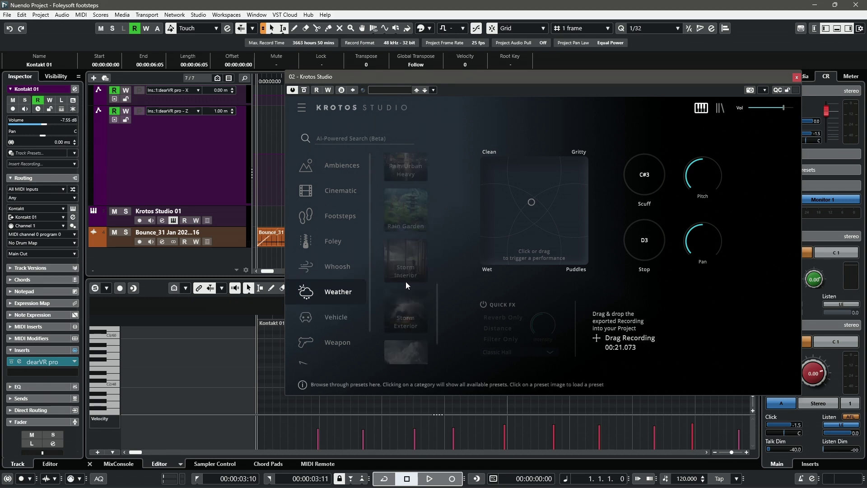
pyautogui.scroll(-1, 406, 285)
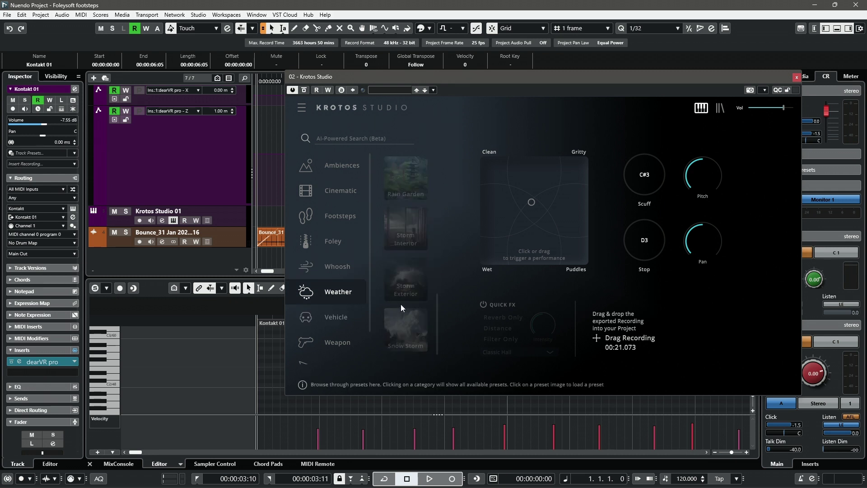
pyautogui.scroll(3, 400, 304)
pyautogui.scroll(3, 403, 296)
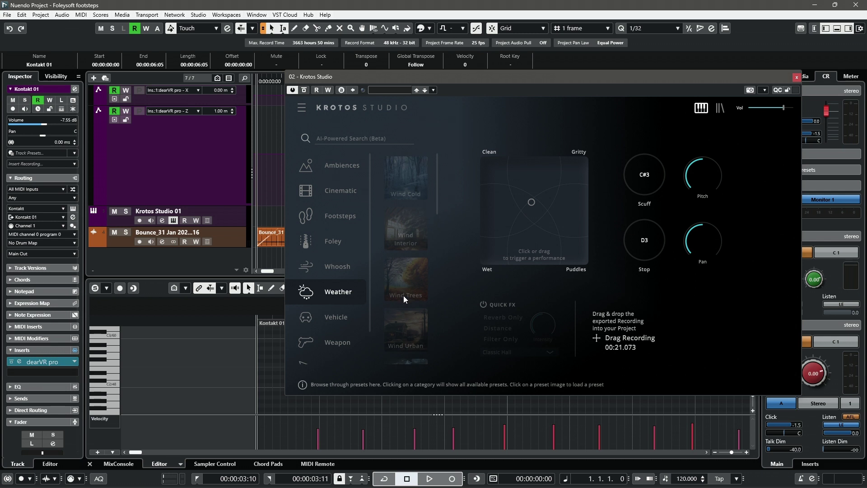
pyautogui.click(336, 318)
pyautogui.click(337, 342)
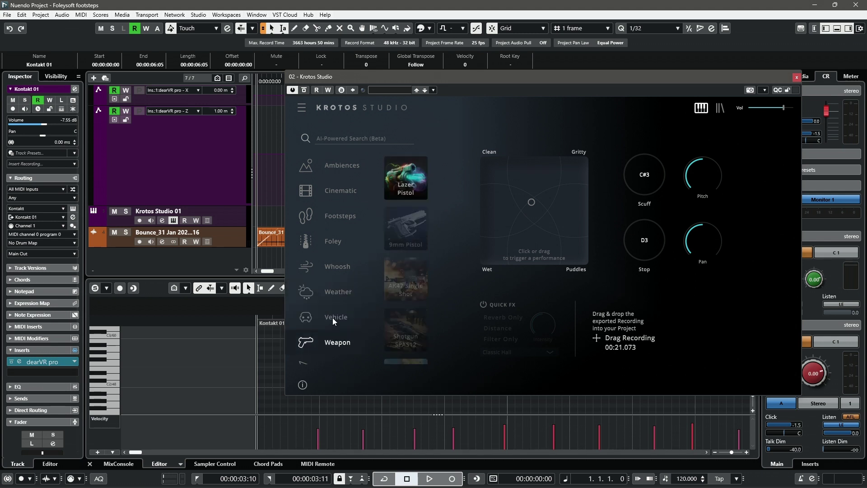
pyautogui.scroll(-1, 322, 305)
pyautogui.click(324, 344)
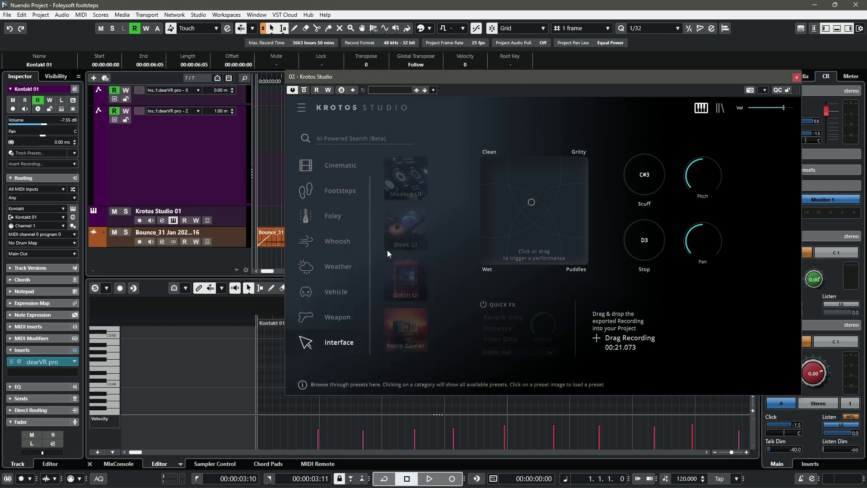
# Flick back through Footsteps and Cinematic, settling on Foley presets like Basic Cloth.
pyautogui.click(324, 201)
pyautogui.click(319, 219)
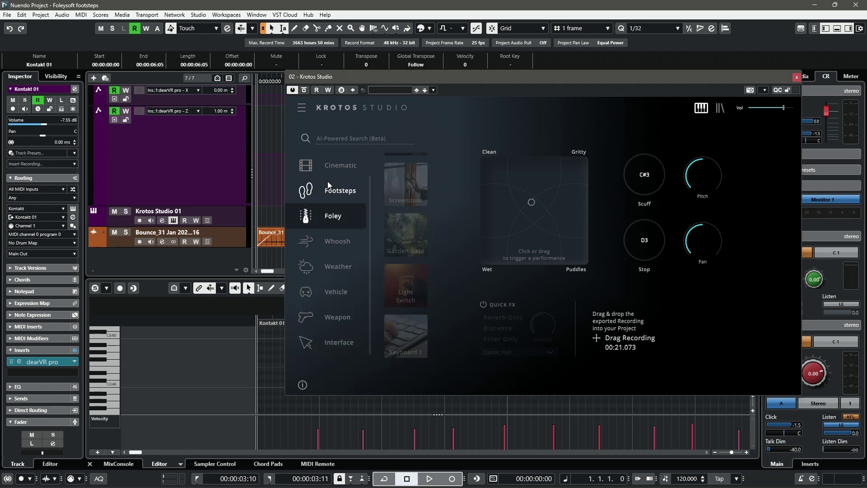
pyautogui.click(327, 165)
pyautogui.click(327, 219)
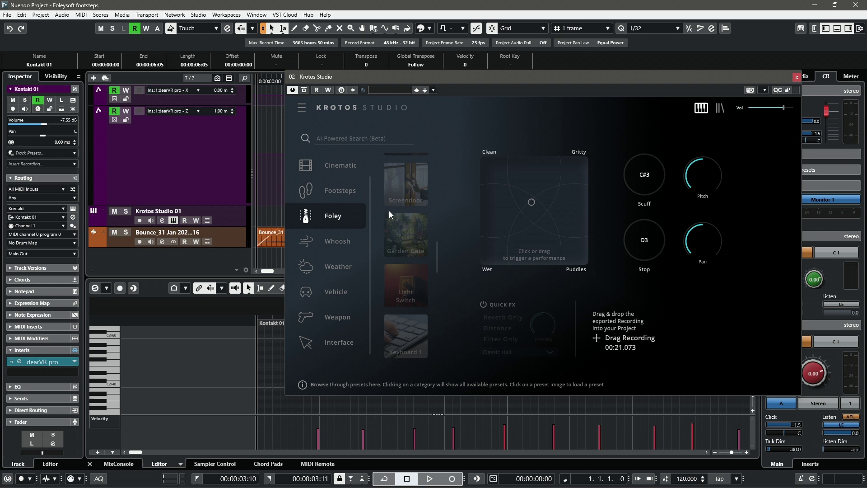
pyautogui.scroll(-3, 391, 216)
pyautogui.scroll(-3, 392, 218)
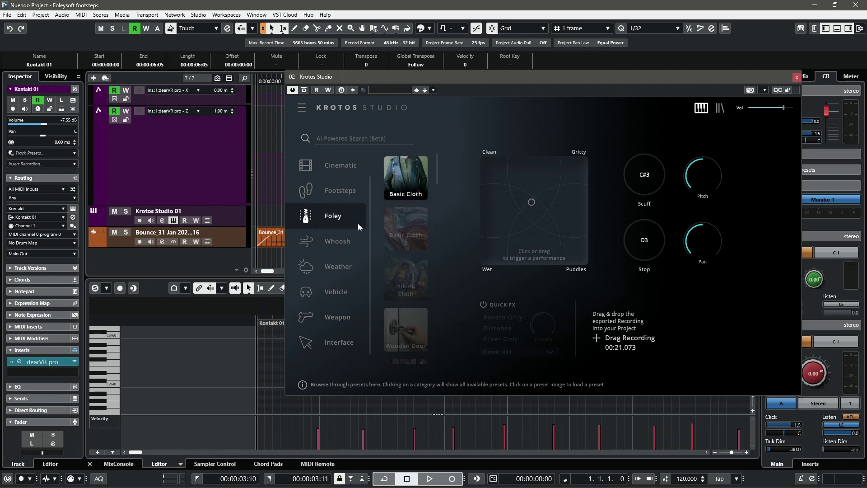
# Record a first Boots Urban footstep take steered toward the wet side.
pyautogui.click(335, 194)
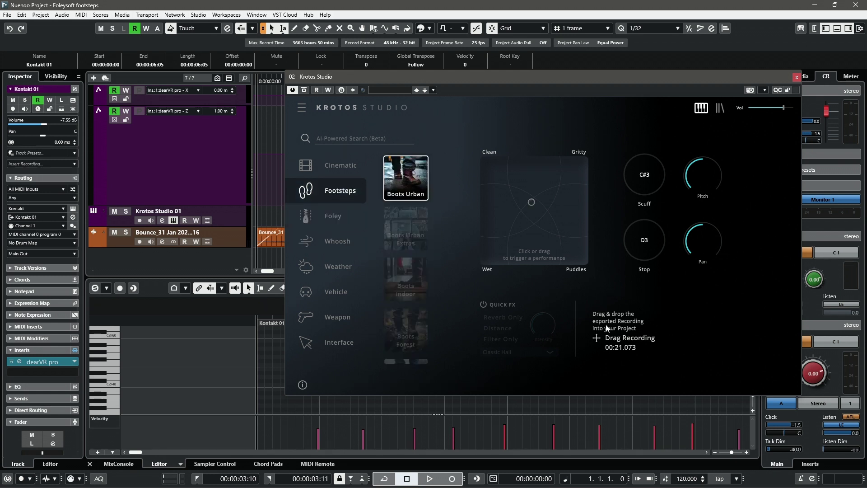
pyautogui.click(521, 204)
pyautogui.moveTo(522, 204); pyautogui.dragTo(502, 209)
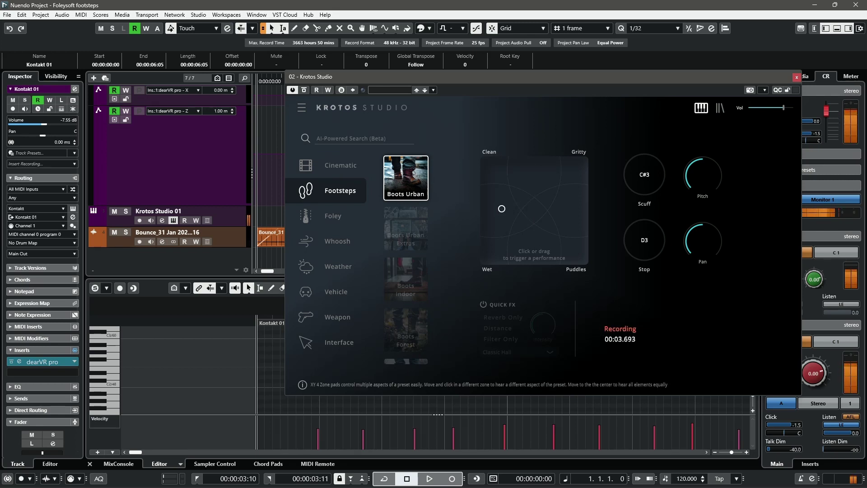
pyautogui.click(501, 210)
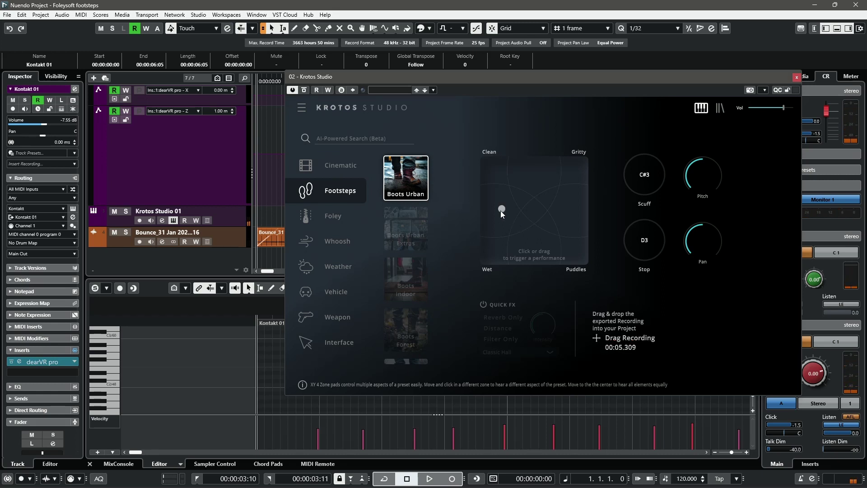
# Record a take sweeping from clean to wet puddles, adding Scuff and Stop sounds.
pyautogui.click(501, 212)
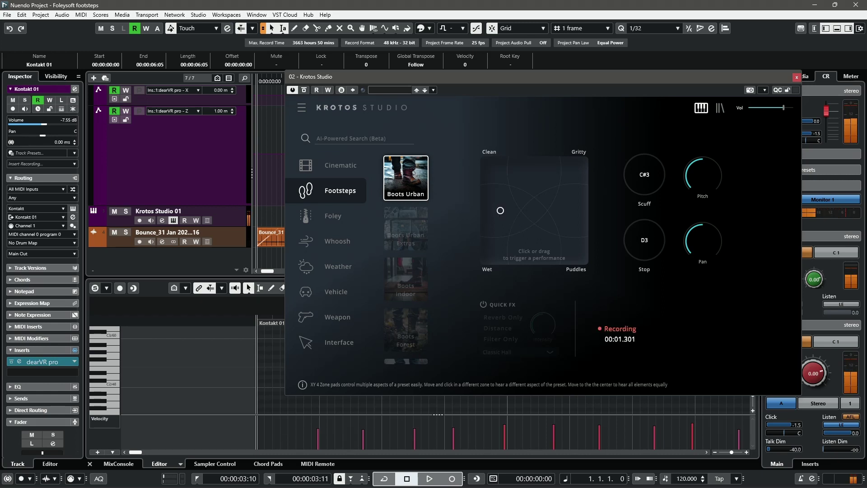
pyautogui.moveTo(502, 212)
pyautogui.mouseDown()
pyautogui.moveTo(499, 173)
pyautogui.moveTo(561, 208)
pyautogui.mouseUp()
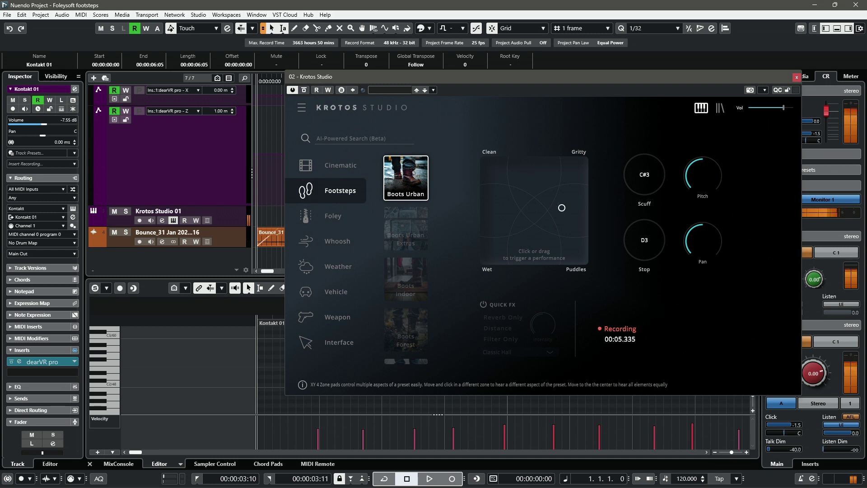
pyautogui.moveTo(566, 240)
pyautogui.mouseDown()
pyautogui.moveTo(538, 238)
pyautogui.moveTo(555, 180)
pyautogui.mouseUp()
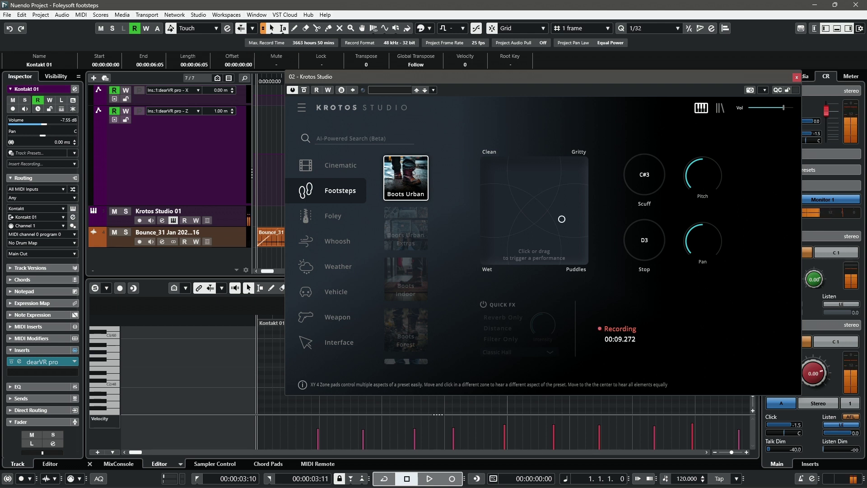
pyautogui.click(644, 180)
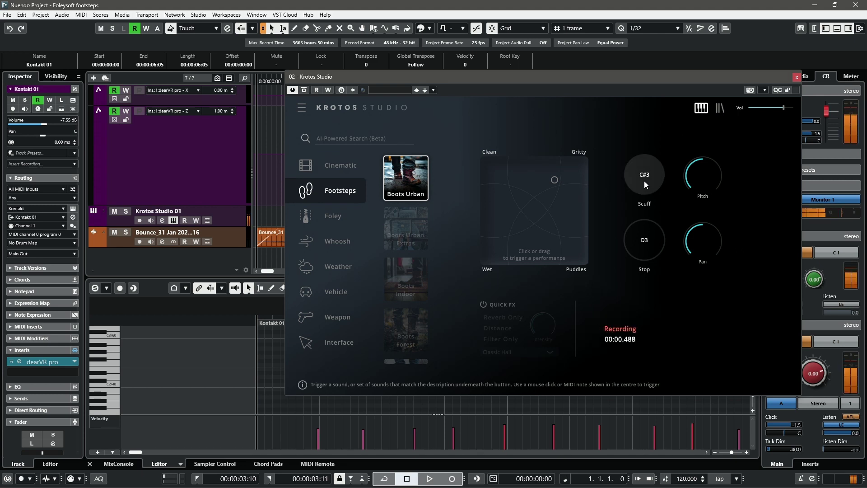
pyautogui.click(644, 243)
pyautogui.moveTo(703, 175)
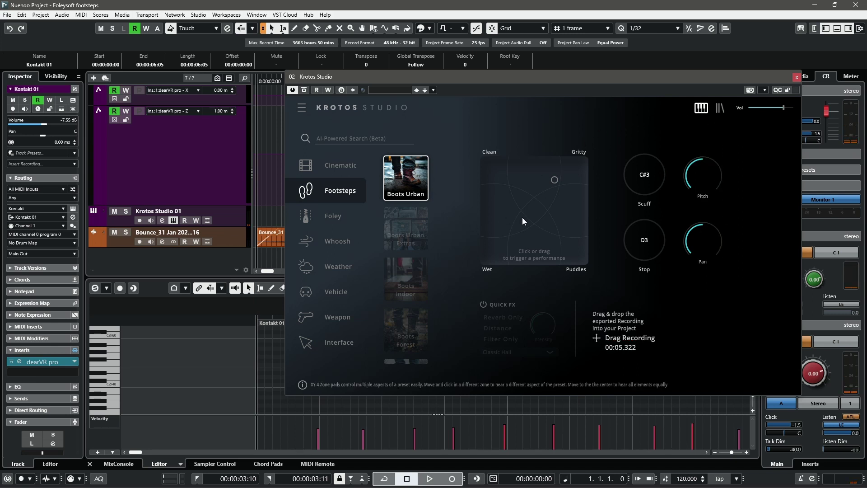
# Record another footstep take toward gritty, then scroll the Footsteps presets.
pyautogui.moveTo(522, 218)
pyautogui.mouseDown()
pyautogui.moveTo(509, 224)
pyautogui.moveTo(490, 205)
pyautogui.moveTo(540, 179)
pyautogui.moveTo(571, 178)
pyautogui.mouseUp()
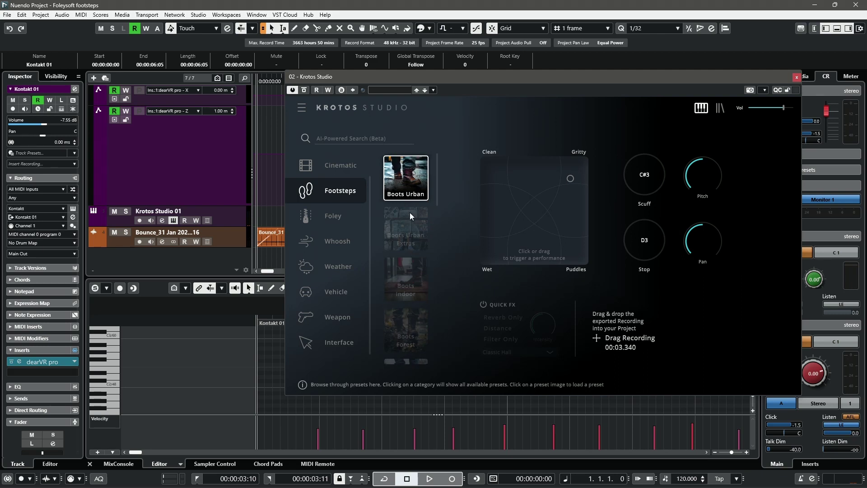
pyautogui.scroll(-3, 409, 303)
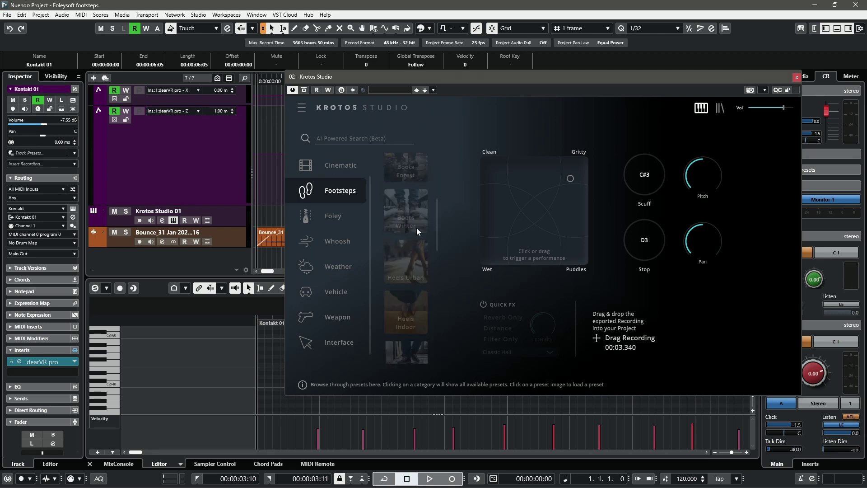
pyautogui.scroll(-3, 411, 303)
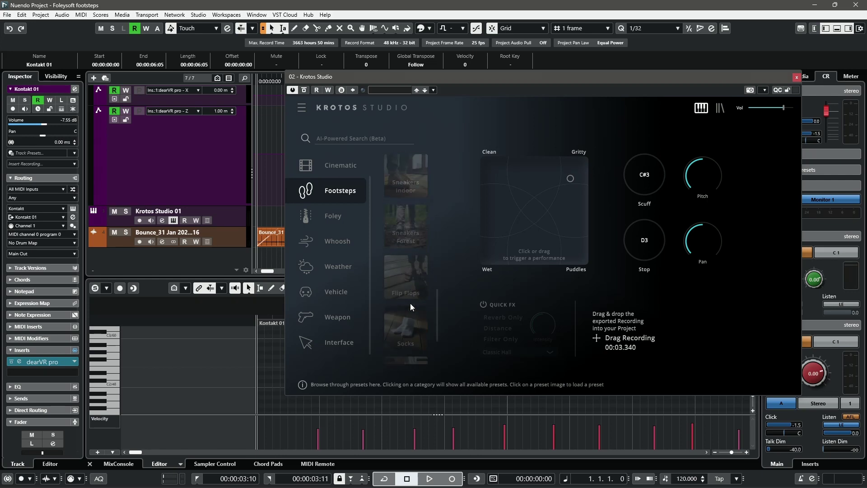
pyautogui.scroll(3, 203, 197)
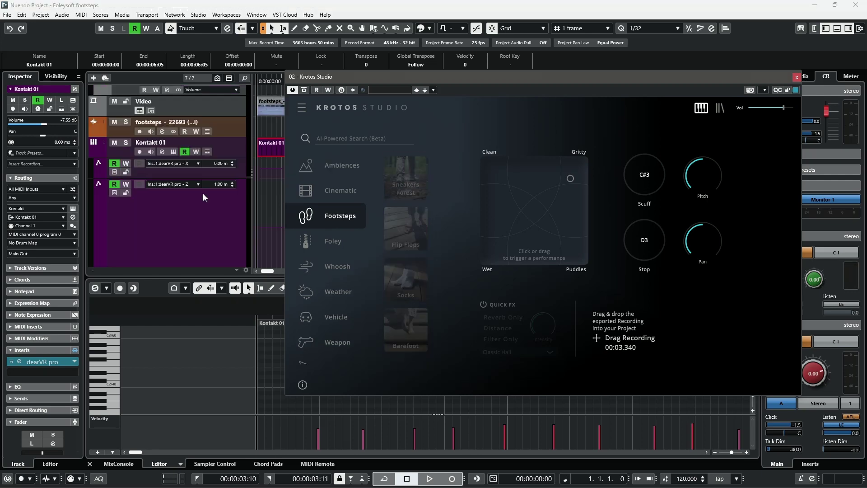
# View Foleysoft Footsteps in Kontakt, close it, and start a clean-side Krotos footstep take.
pyautogui.click(171, 153)
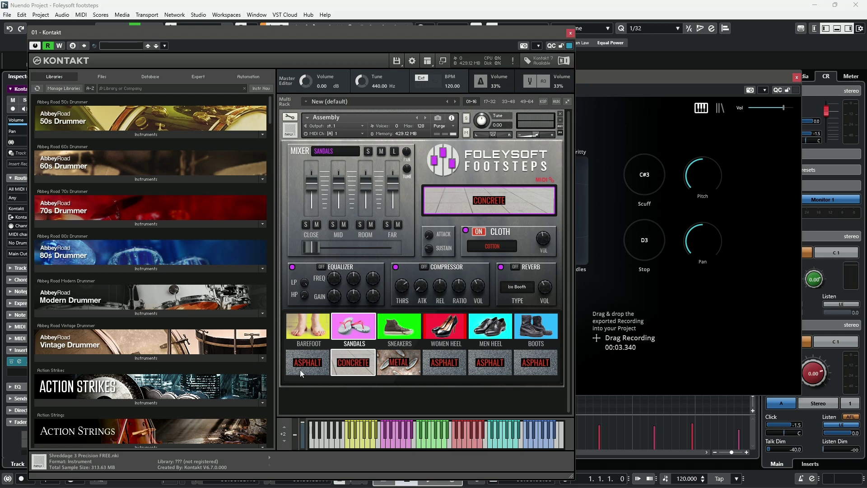
pyautogui.click(571, 34)
pyautogui.moveTo(513, 210)
pyautogui.mouseDown()
pyautogui.moveTo(503, 207)
pyautogui.moveTo(533, 203)
pyautogui.moveTo(491, 167)
pyautogui.mouseUp()
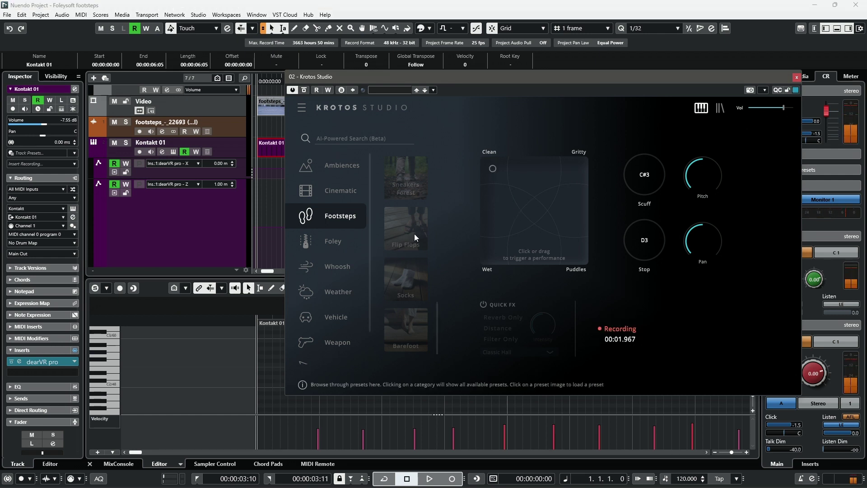
# Load the Forest ambience and record an 18-second birds, wind and stream take.
pyautogui.click(335, 191)
pyautogui.click(334, 167)
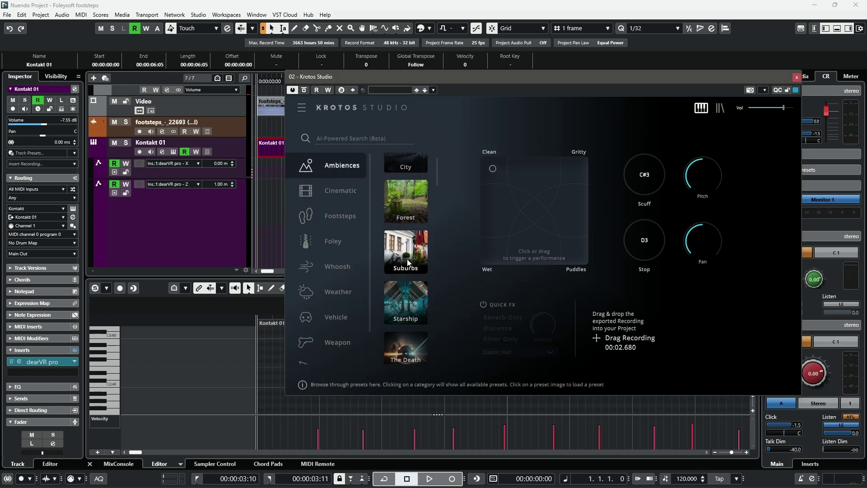
pyautogui.scroll(1, 408, 259)
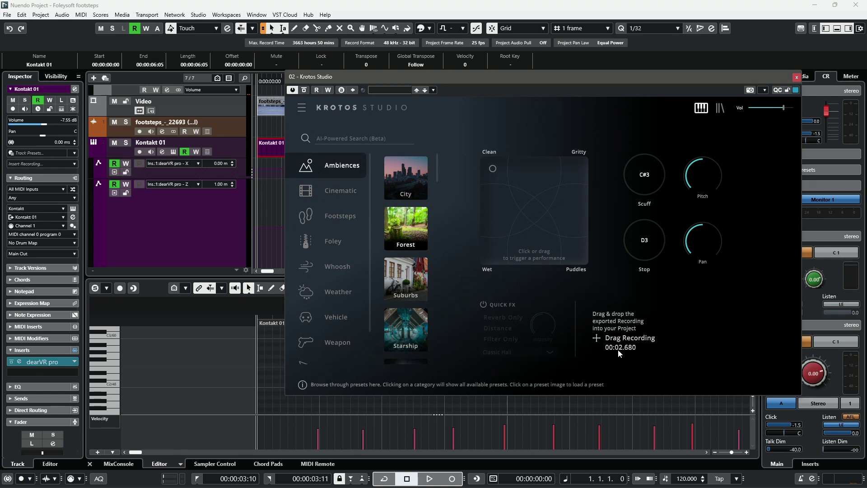
pyautogui.moveTo(552, 213)
pyautogui.mouseDown()
pyautogui.moveTo(541, 198)
pyautogui.moveTo(528, 237)
pyautogui.moveTo(536, 251)
pyautogui.moveTo(559, 261)
pyautogui.moveTo(664, 263)
pyautogui.moveTo(649, 226)
pyautogui.moveTo(578, 260)
pyautogui.moveTo(523, 245)
pyautogui.moveTo(503, 209)
pyautogui.moveTo(503, 170)
pyautogui.moveTo(525, 176)
pyautogui.moveTo(517, 209)
pyautogui.moveTo(492, 222)
pyautogui.mouseUp()
pyautogui.moveTo(687, 193)
pyautogui.mouseDown()
pyautogui.moveTo(640, 191)
pyautogui.moveTo(620, 200)
pyautogui.moveTo(622, 224)
pyautogui.moveTo(635, 233)
pyautogui.moveTo(664, 227)
pyautogui.moveTo(687, 236)
pyautogui.moveTo(680, 250)
pyautogui.moveTo(636, 198)
pyautogui.moveTo(627, 221)
pyautogui.moveTo(652, 225)
pyautogui.mouseUp()
pyautogui.click(695, 329)
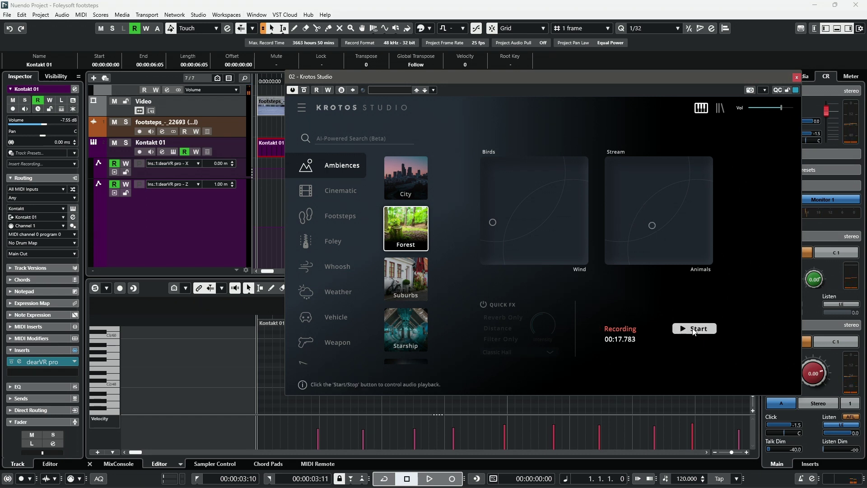
pyautogui.moveTo(643, 80); pyautogui.dragTo(752, 76)
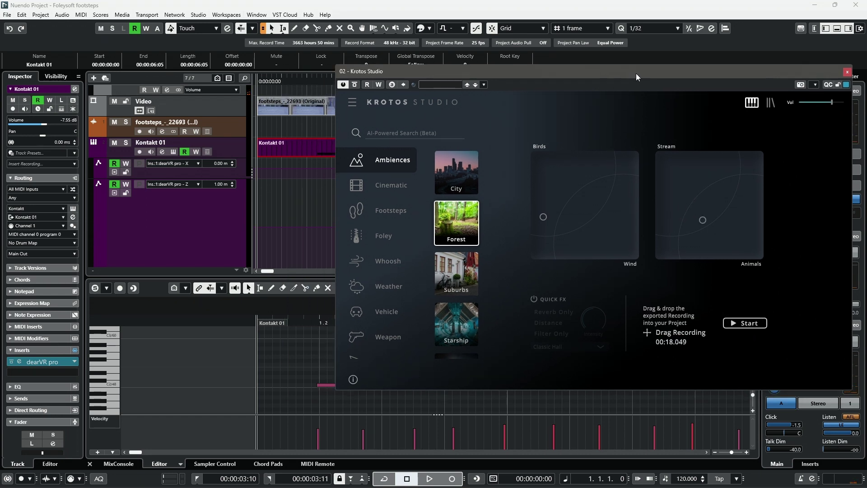
pyautogui.moveTo(705, 335); pyautogui.dragTo(266, 227)
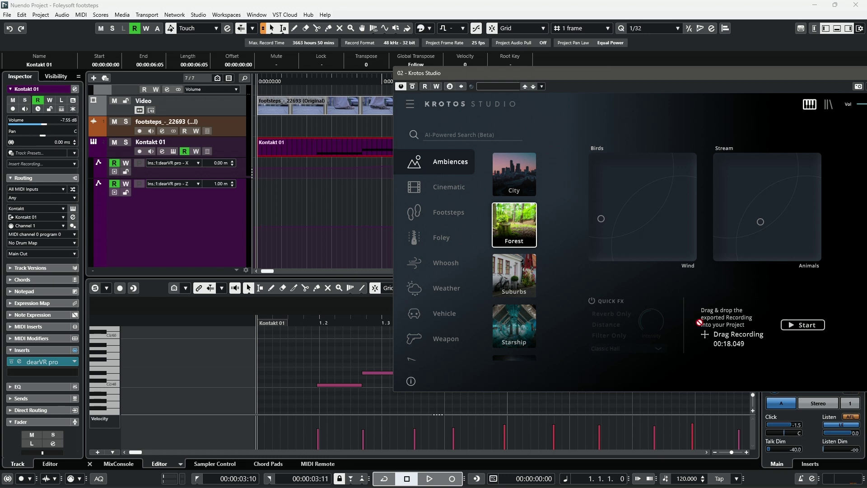
# Record a 32-second Forest take, pushing birds/wind to extremes, adding stream, then animals.
pyautogui.click(804, 326)
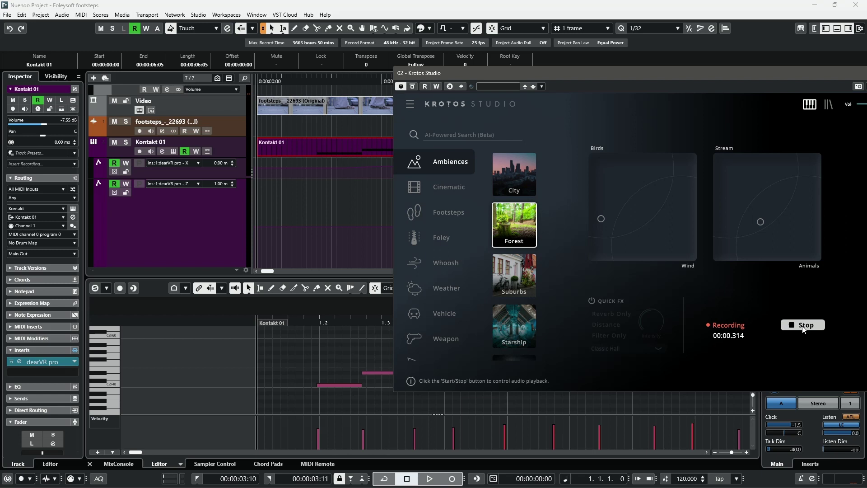
pyautogui.moveTo(616, 226)
pyautogui.mouseDown()
pyautogui.moveTo(606, 223)
pyautogui.moveTo(623, 199)
pyautogui.mouseUp()
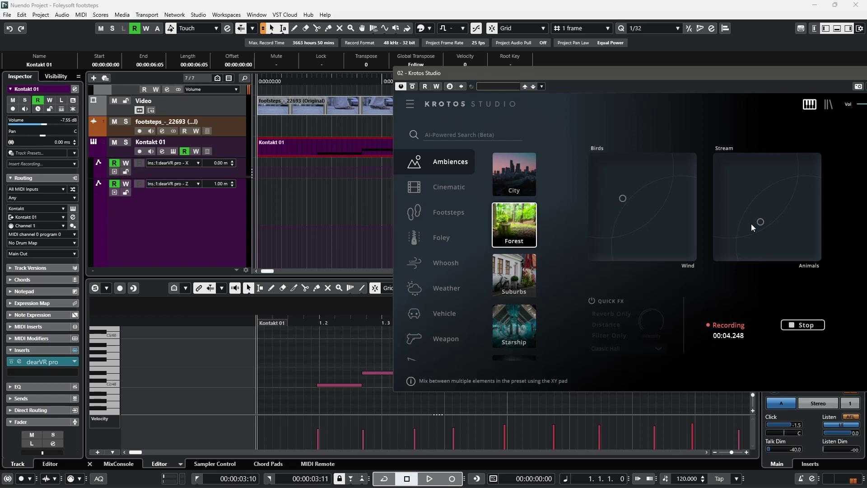
pyautogui.moveTo(752, 224)
pyautogui.mouseDown()
pyautogui.moveTo(738, 181)
pyautogui.moveTo(742, 204)
pyautogui.moveTo(721, 229)
pyautogui.moveTo(760, 204)
pyautogui.moveTo(761, 218)
pyautogui.moveTo(717, 257)
pyautogui.mouseUp()
pyautogui.moveTo(623, 200)
pyautogui.mouseDown()
pyautogui.moveTo(592, 257)
pyautogui.moveTo(694, 258)
pyautogui.moveTo(592, 258)
pyautogui.moveTo(592, 159)
pyautogui.moveTo(593, 257)
pyautogui.moveTo(592, 163)
pyautogui.moveTo(592, 258)
pyautogui.moveTo(673, 257)
pyautogui.moveTo(605, 257)
pyautogui.moveTo(635, 212)
pyautogui.moveTo(593, 257)
pyautogui.moveTo(651, 192)
pyautogui.moveTo(639, 221)
pyautogui.moveTo(650, 201)
pyautogui.moveTo(592, 258)
pyautogui.mouseUp()
pyautogui.moveTo(713, 259)
pyautogui.mouseDown()
pyautogui.moveTo(819, 258)
pyautogui.moveTo(785, 258)
pyautogui.moveTo(717, 202)
pyautogui.moveTo(717, 186)
pyautogui.moveTo(740, 250)
pyautogui.moveTo(765, 211)
pyautogui.mouseUp()
pyautogui.click(802, 325)
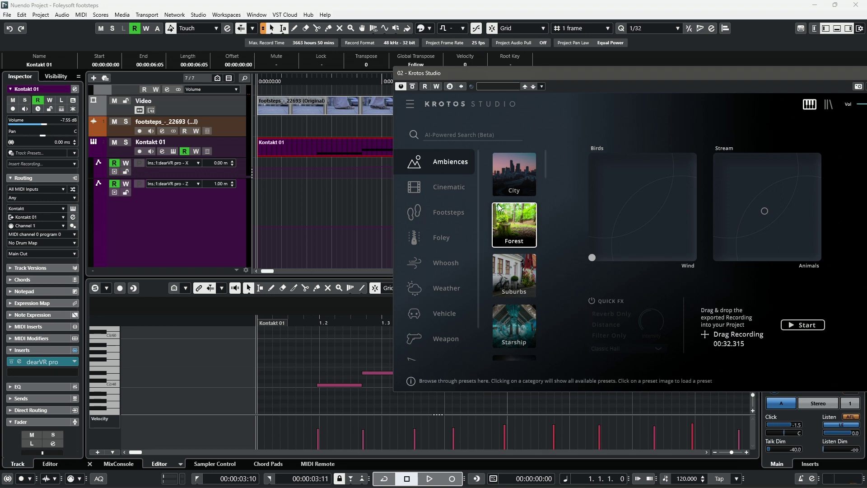
# Load Suburbs and record a take bringing in dogs and pushing toward traffic.
pyautogui.click(519, 277)
pyautogui.moveTo(620, 224)
pyautogui.mouseDown()
pyautogui.moveTo(635, 219)
pyautogui.moveTo(631, 212)
pyautogui.mouseUp()
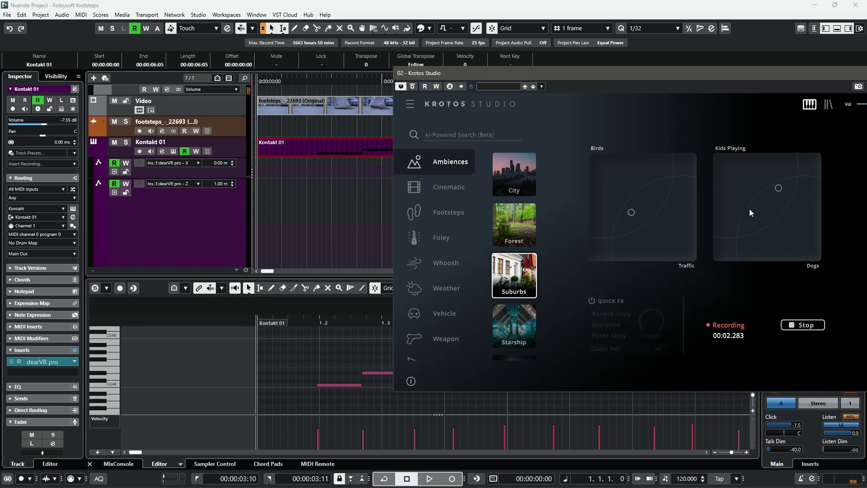
pyautogui.moveTo(768, 209)
pyautogui.mouseDown()
pyautogui.moveTo(818, 257)
pyautogui.moveTo(818, 197)
pyautogui.moveTo(819, 214)
pyautogui.moveTo(792, 247)
pyautogui.moveTo(716, 258)
pyautogui.moveTo(819, 258)
pyautogui.moveTo(717, 258)
pyautogui.mouseUp()
pyautogui.moveTo(631, 212)
pyautogui.mouseDown()
pyautogui.moveTo(662, 242)
pyautogui.moveTo(658, 252)
pyautogui.moveTo(615, 257)
pyautogui.mouseUp()
# Load the Starship ambience, then browse the Cinematic, Footsteps, Foley and Vehicle presets.
pyautogui.click(514, 324)
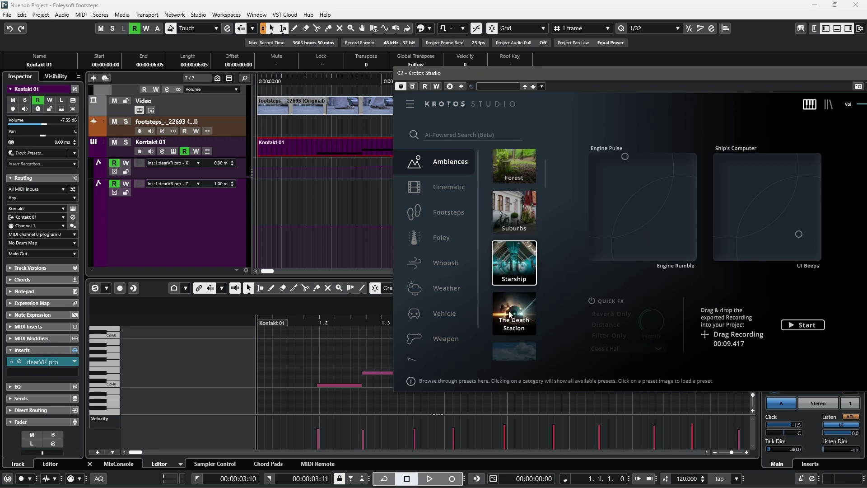
pyautogui.click(449, 189)
pyautogui.click(441, 217)
pyautogui.click(441, 237)
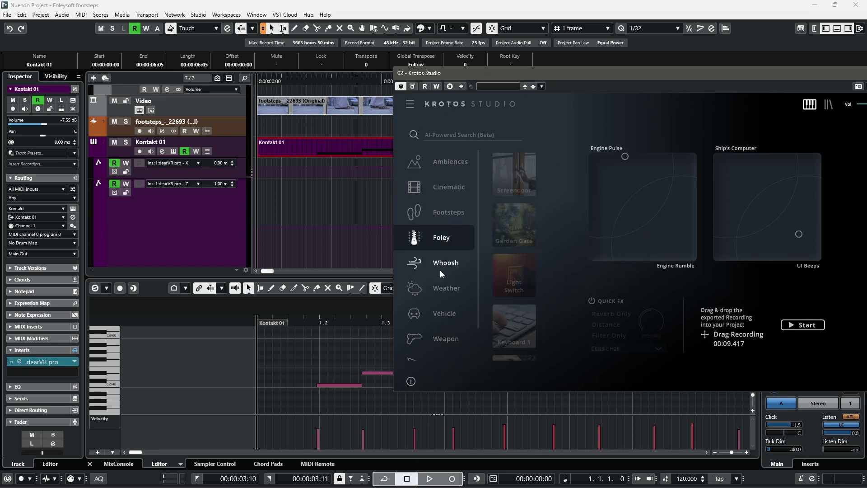
pyautogui.scroll(-1, 439, 284)
pyautogui.click(440, 287)
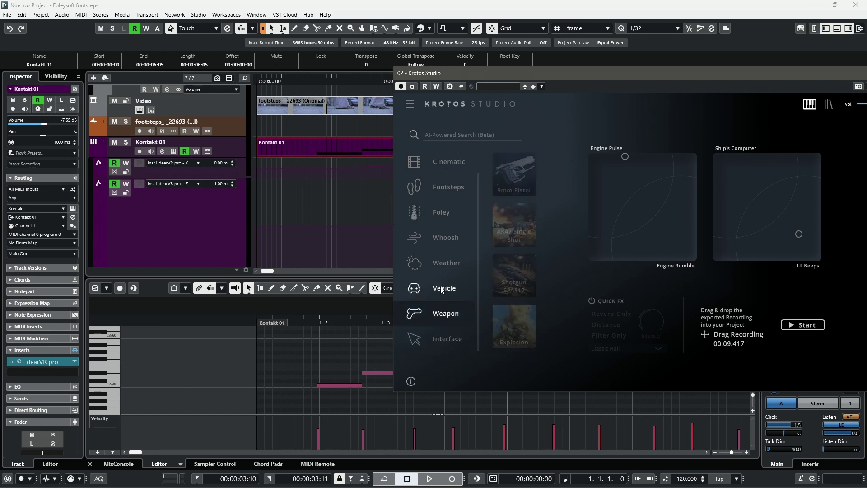
pyautogui.scroll(1, 441, 286)
# Flick through Cinematic and Footsteps again before returning to the Ambiences presets.
pyautogui.click(452, 164)
pyautogui.click(451, 188)
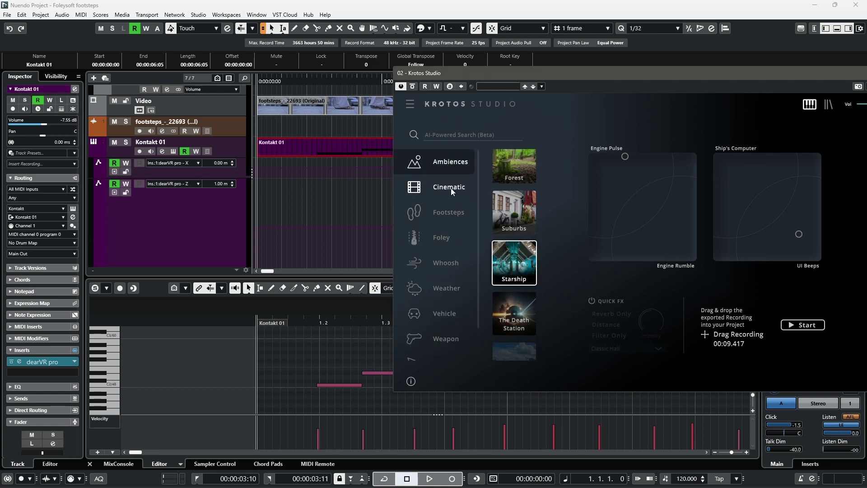
pyautogui.click(444, 214)
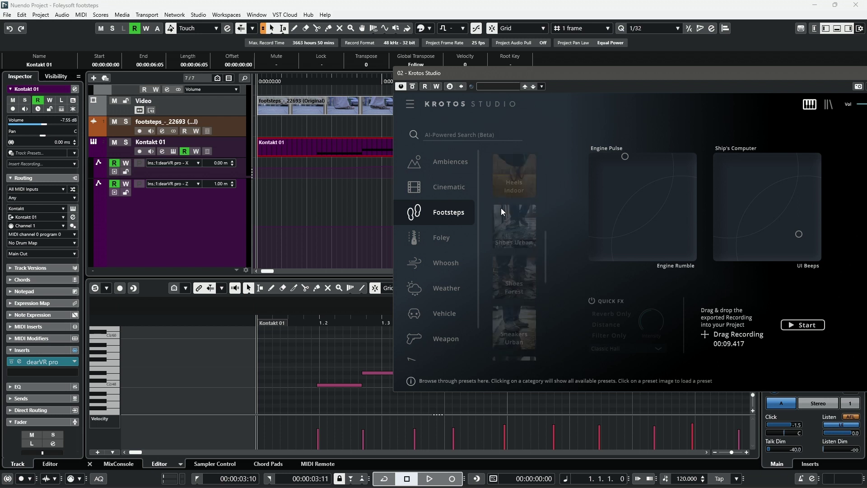
pyautogui.click(452, 186)
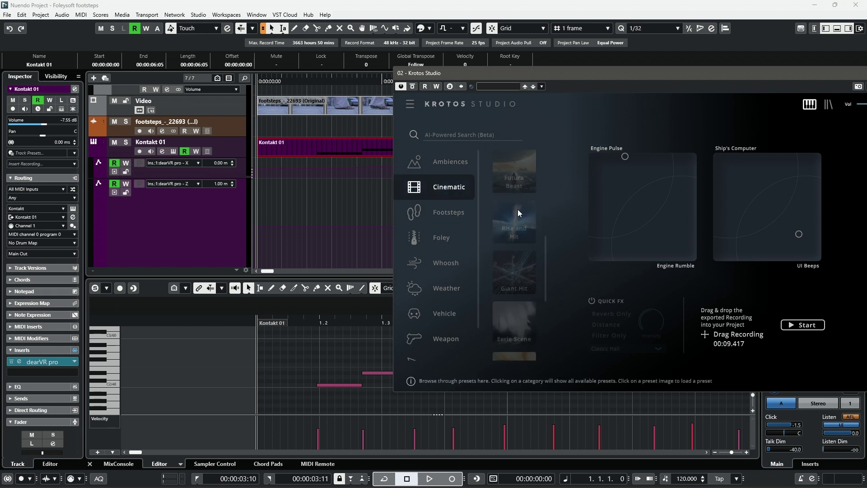
pyautogui.click(450, 163)
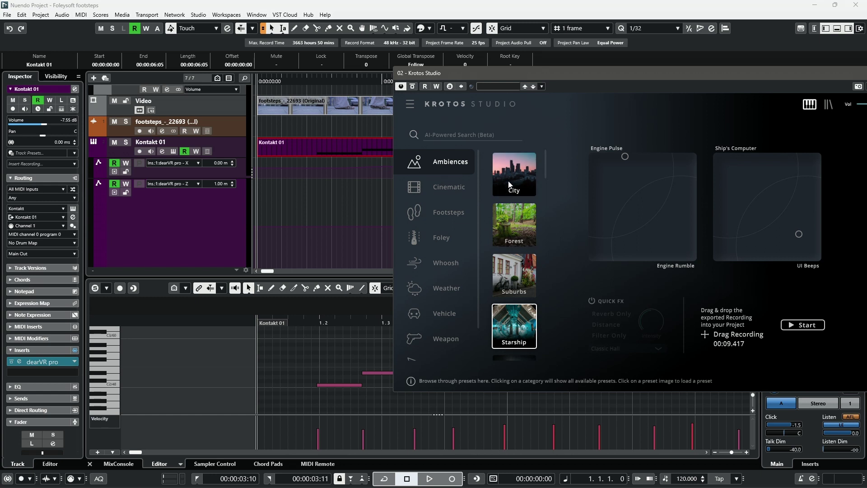
pyautogui.scroll(-1, 519, 259)
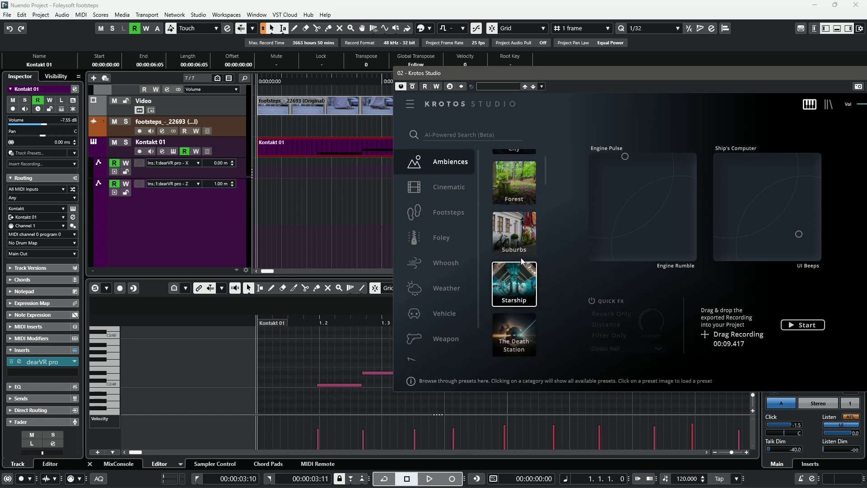
# Record a 9-second Death Station take, sweeping the pad toward Structure and the Tonal macro.
pyautogui.scroll(-1, 522, 261)
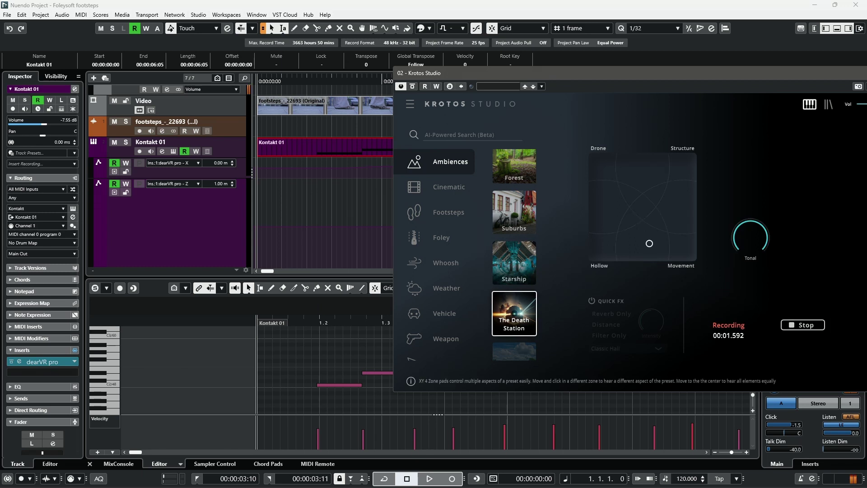
pyautogui.moveTo(650, 244); pyautogui.dragTo(693, 215)
pyautogui.moveTo(752, 239); pyautogui.dragTo(747, 335)
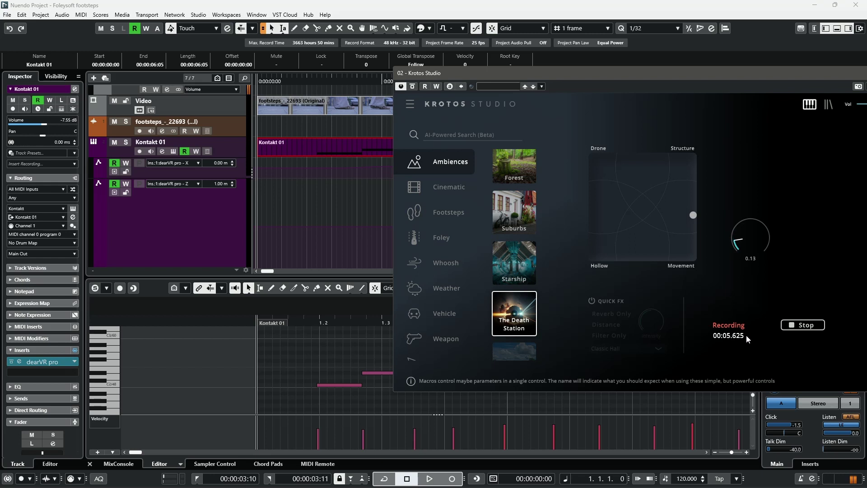
pyautogui.moveTo(747, 334); pyautogui.dragTo(749, 281)
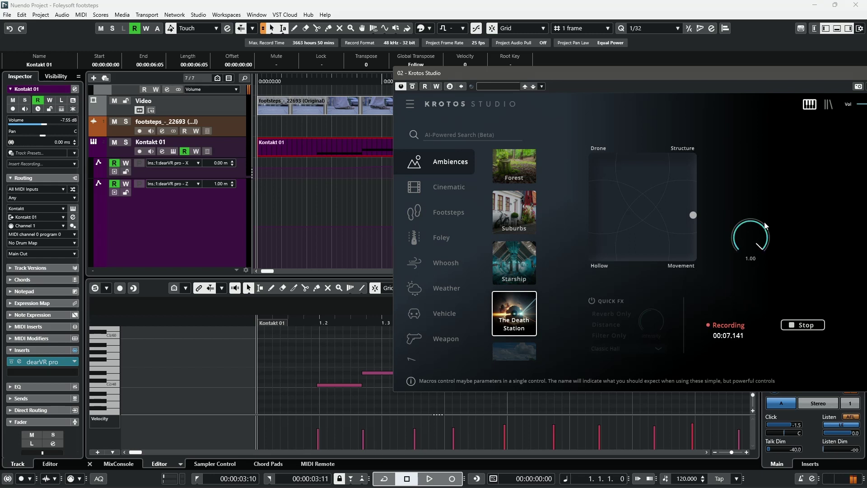
pyautogui.click(808, 325)
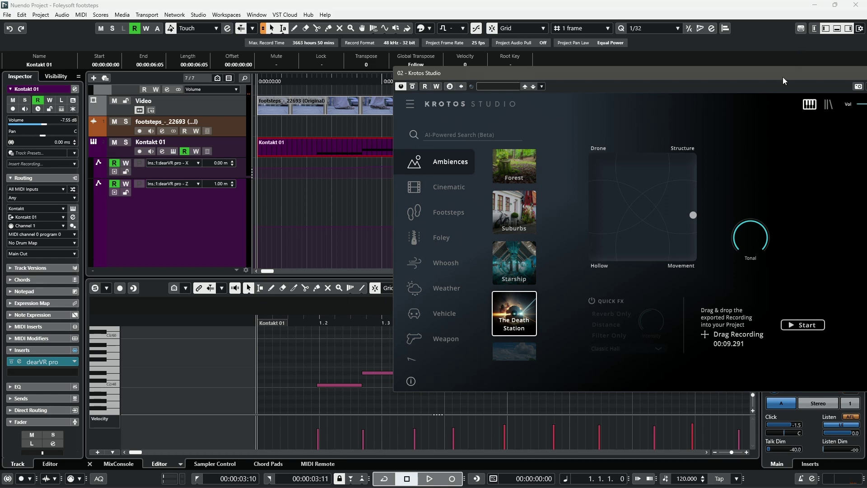
pyautogui.moveTo(782, 77); pyautogui.dragTo(582, 84)
# Close Krotos, solo and briefly audition the Bounce track, and open the Video Player.
pyautogui.click(701, 78)
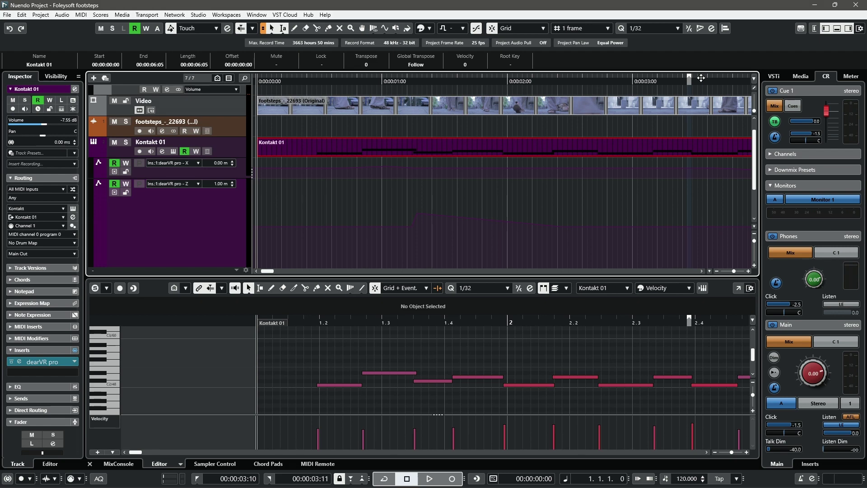
pyautogui.scroll(-3, 381, 230)
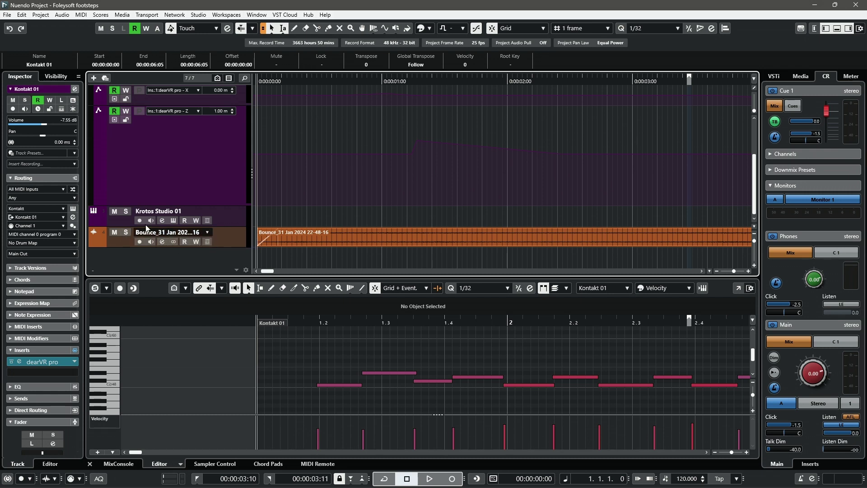
pyautogui.click(126, 232)
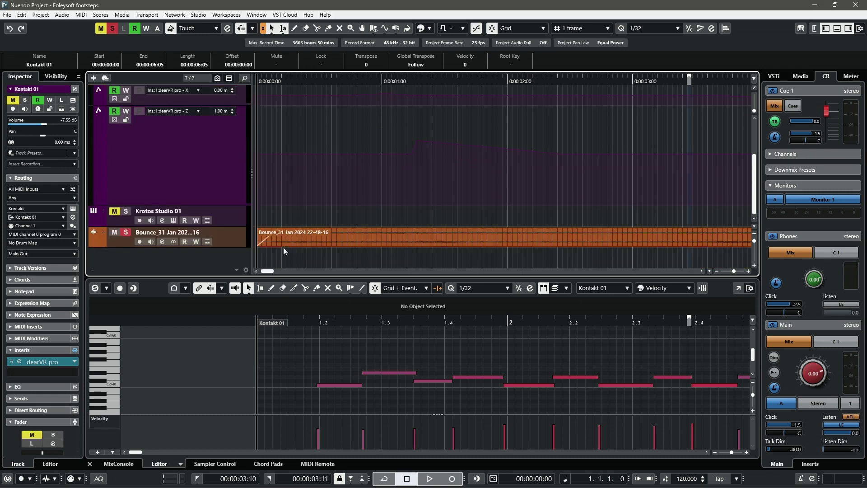
pyautogui.press('space')
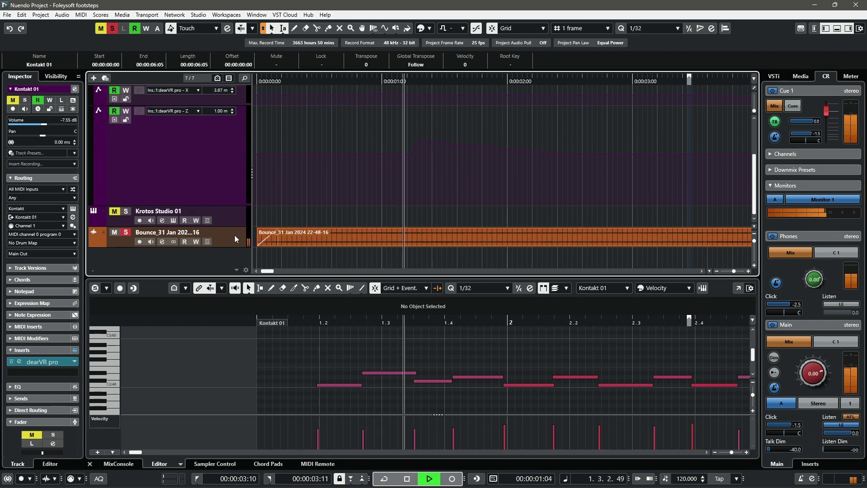
pyautogui.press('space')
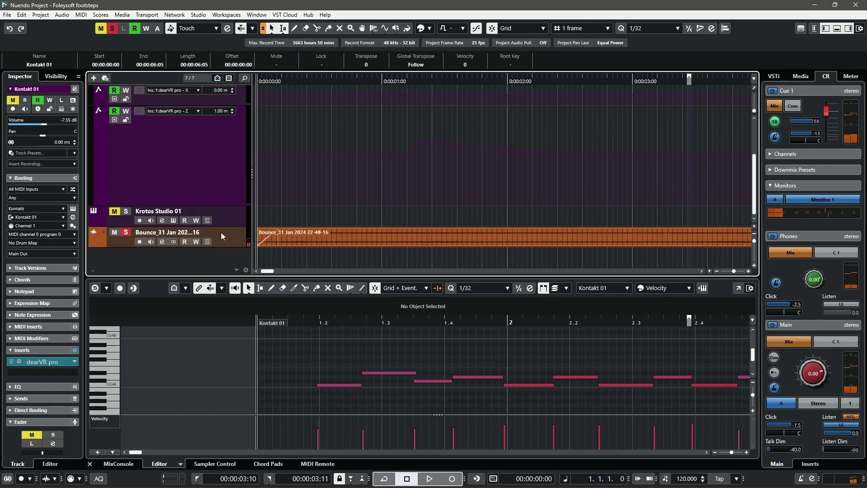
pyautogui.press('F8')
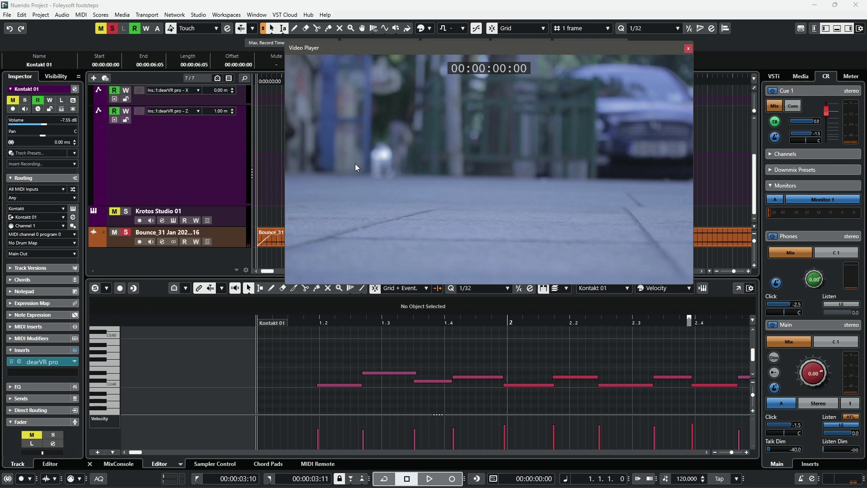
# Unsolo the Bounce track and play about eight seconds of the mix against the video.
pyautogui.scroll(2, 175, 186)
pyautogui.scroll(2, 174, 186)
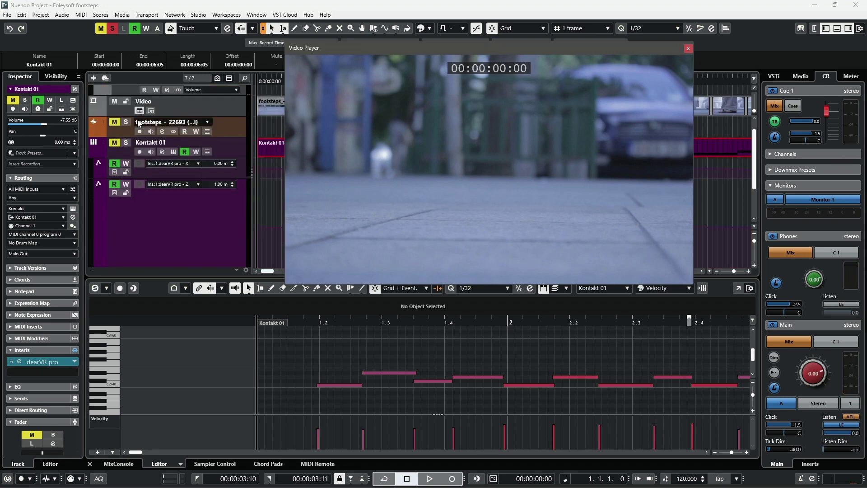
pyautogui.scroll(-3, 152, 257)
pyautogui.click(127, 234)
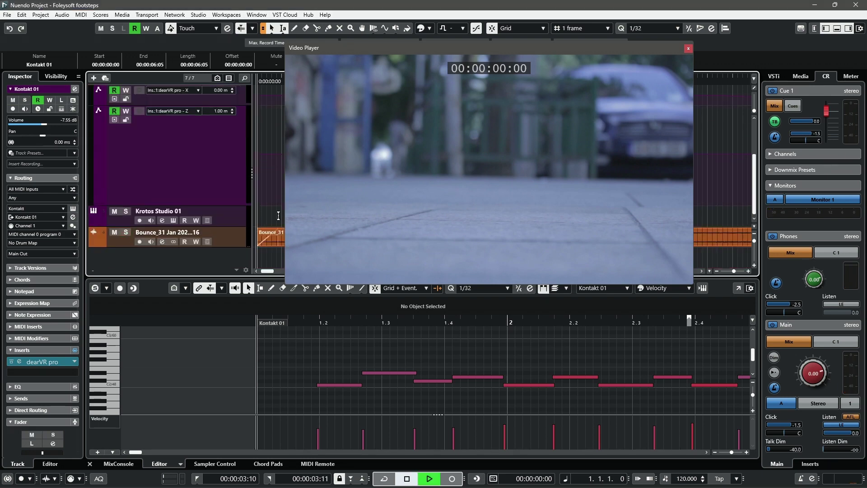
pyautogui.press('space')
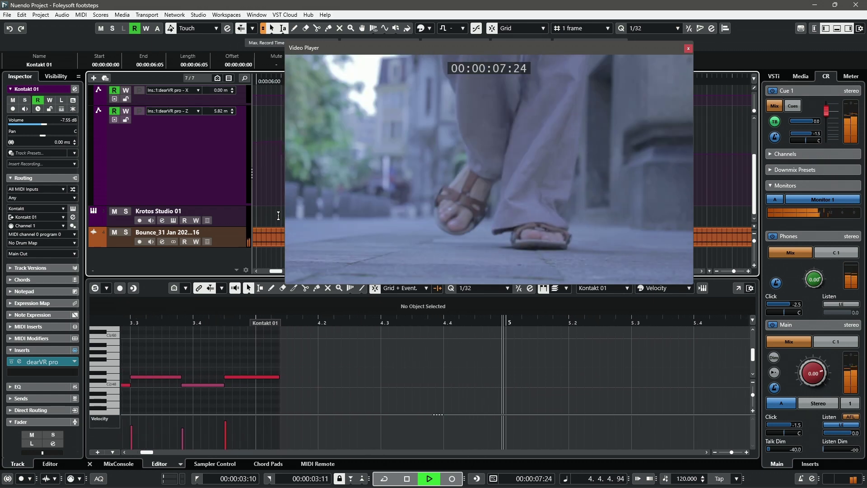
pyautogui.press('space')
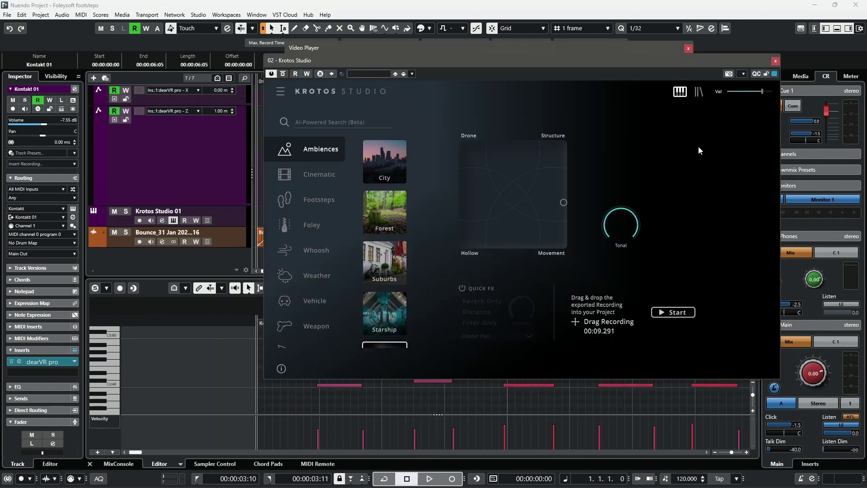
# Browse the Cinematic, Footsteps and Foley preset categories in Krotos Studio.
pyautogui.scroll(-1, 311, 180)
pyautogui.scroll(1, 311, 180)
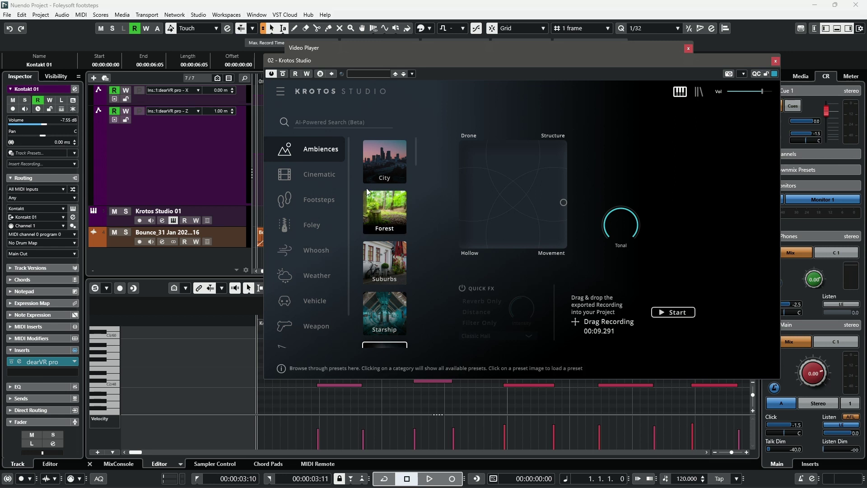
pyautogui.scroll(-3, 386, 165)
pyautogui.scroll(3, 371, 181)
pyautogui.click(318, 177)
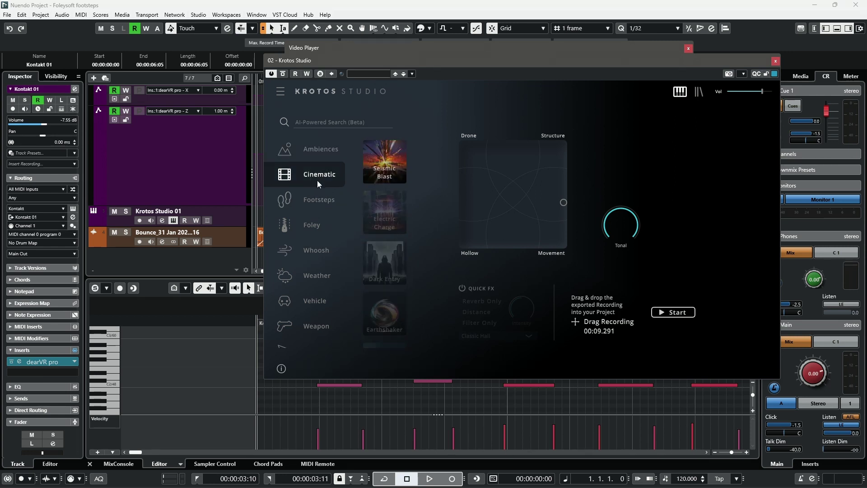
pyautogui.click(327, 202)
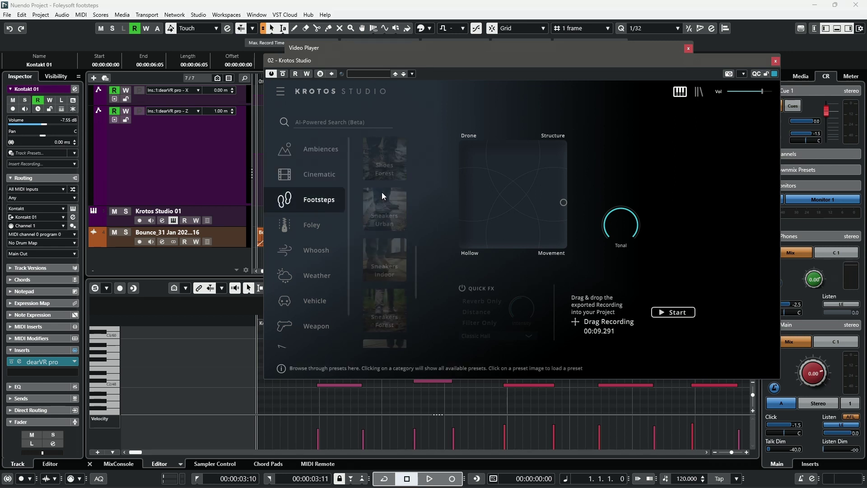
pyautogui.click(310, 223)
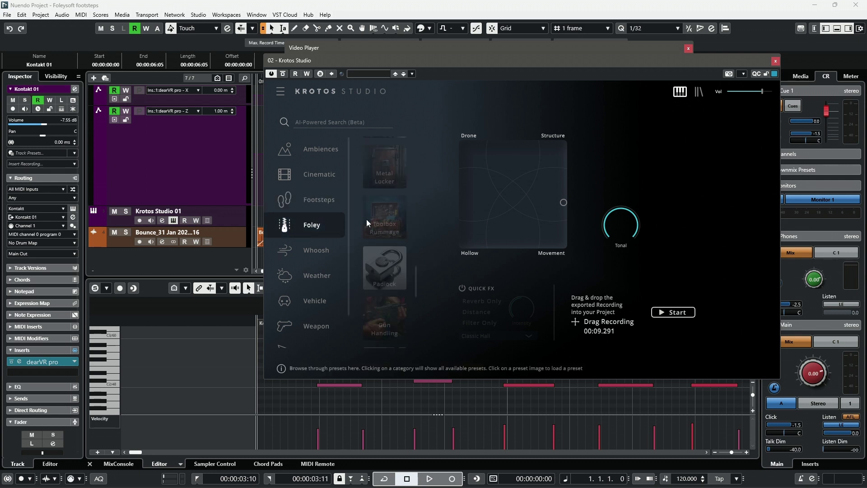
# Browse the Weather presets, then the Interface presets such as Modern UI and Retro Gamer.
pyautogui.scroll(2, 368, 231)
pyautogui.scroll(2, 373, 246)
pyautogui.moveTo(415, 226); pyautogui.dragTo(416, 159)
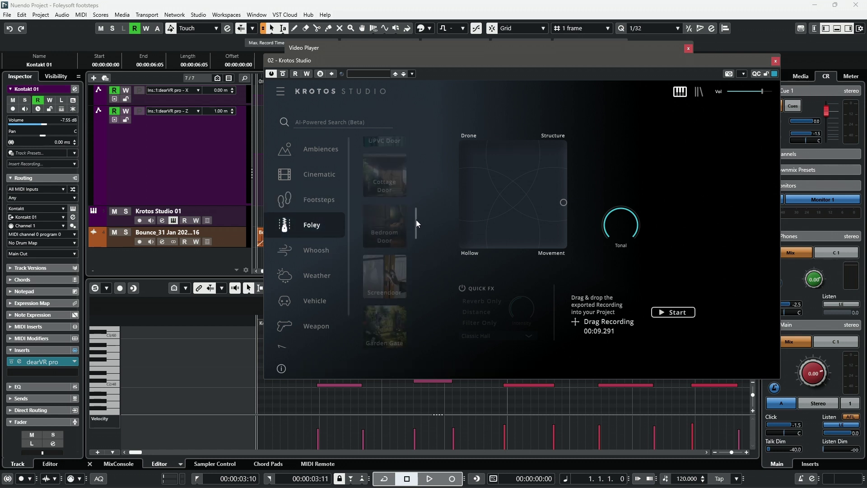
pyautogui.click(314, 276)
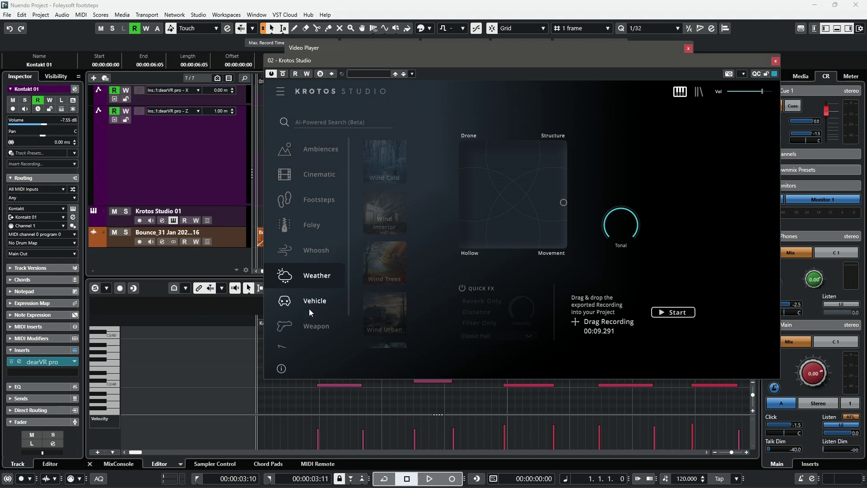
pyautogui.click(309, 309)
pyautogui.scroll(-1, 304, 326)
pyautogui.click(304, 326)
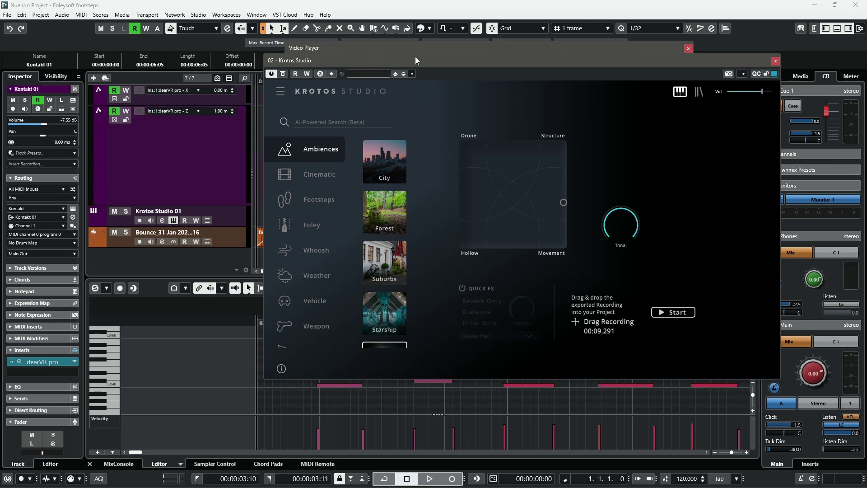
# Move the plugin window down to reveal the video and list the Whoosh presets (Lightsword, Hybrid, Electrical, Fire).
pyautogui.moveTo(416, 56)
pyautogui.mouseDown()
pyautogui.moveTo(341, 97)
pyautogui.moveTo(359, 110)
pyautogui.mouseUp()
pyautogui.scroll(-3, 307, 226)
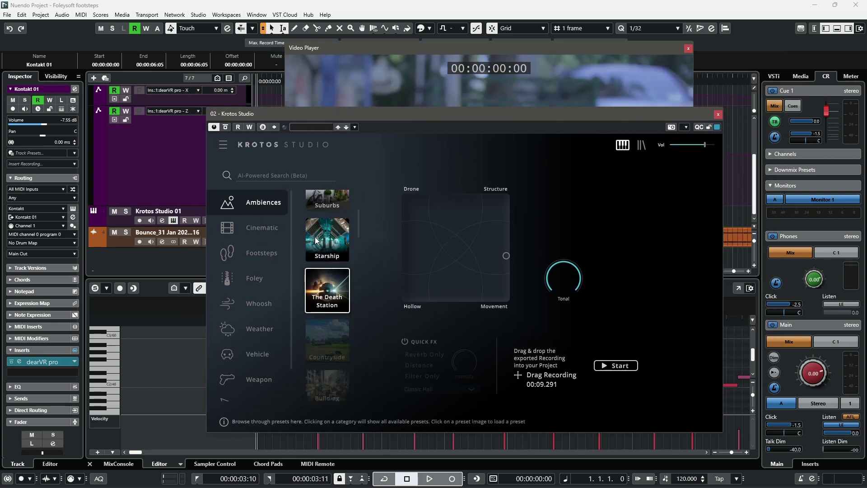
pyautogui.scroll(-3, 315, 246)
pyautogui.scroll(5, 316, 246)
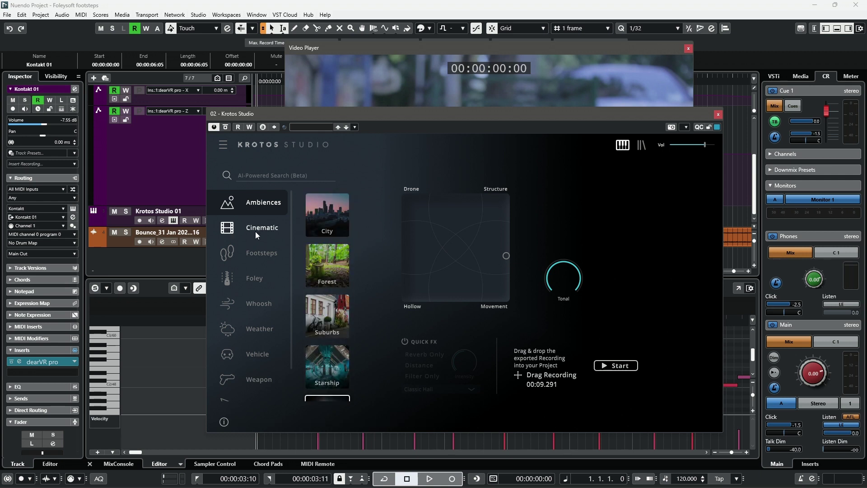
pyautogui.click(267, 252)
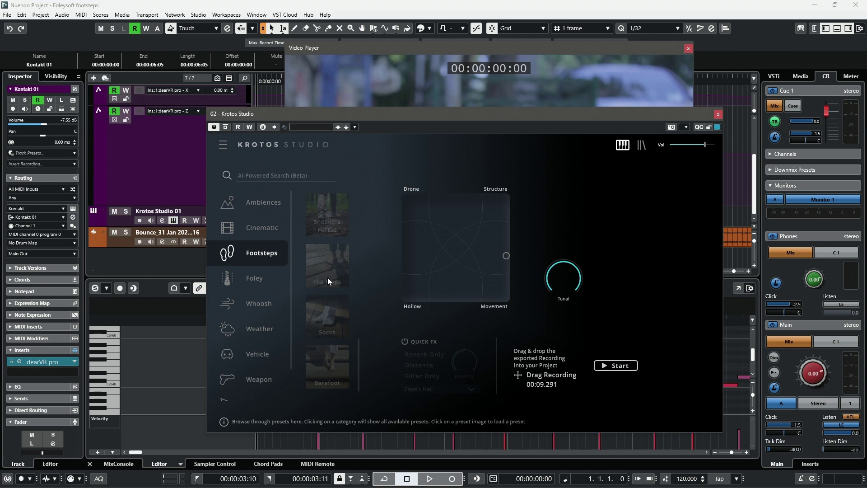
pyautogui.click(254, 303)
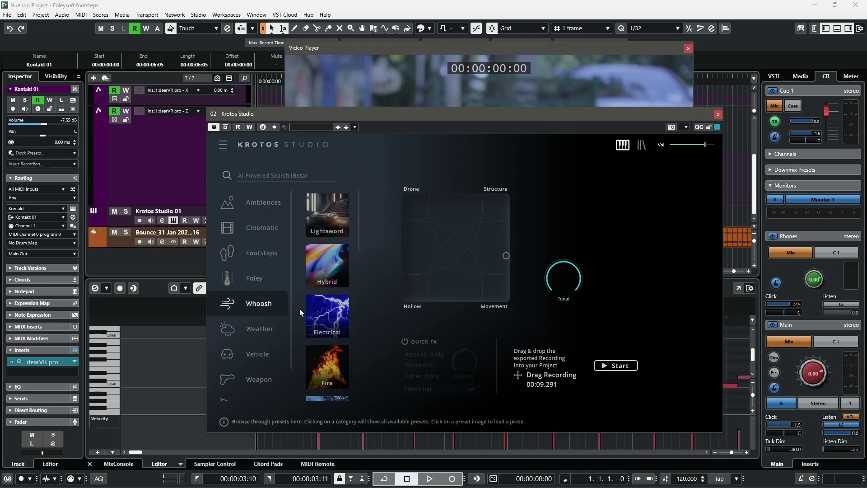